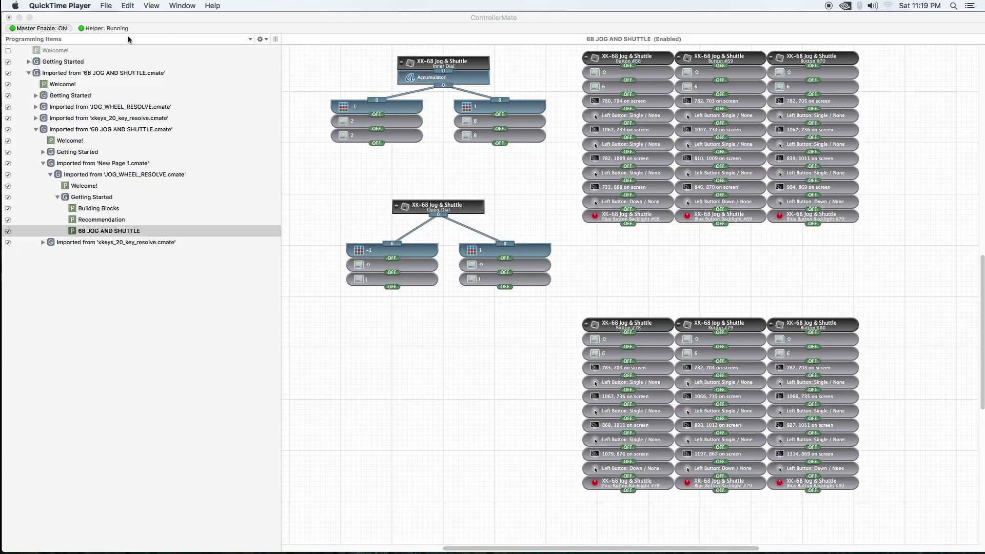
Step: Check the Mouse Keys settings in System Preferences' Accessibility pane, then close System Preferences
click(17, 6)
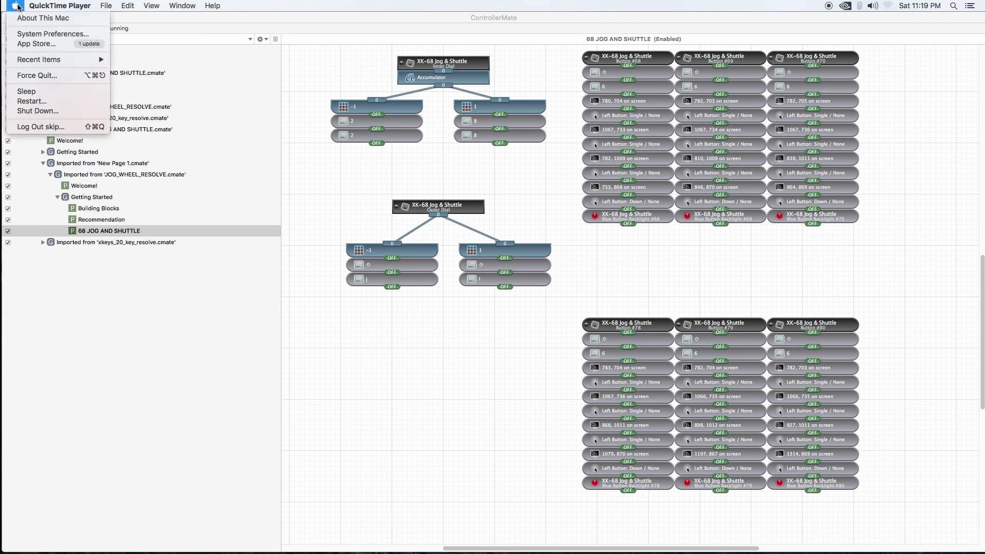
click(25, 33)
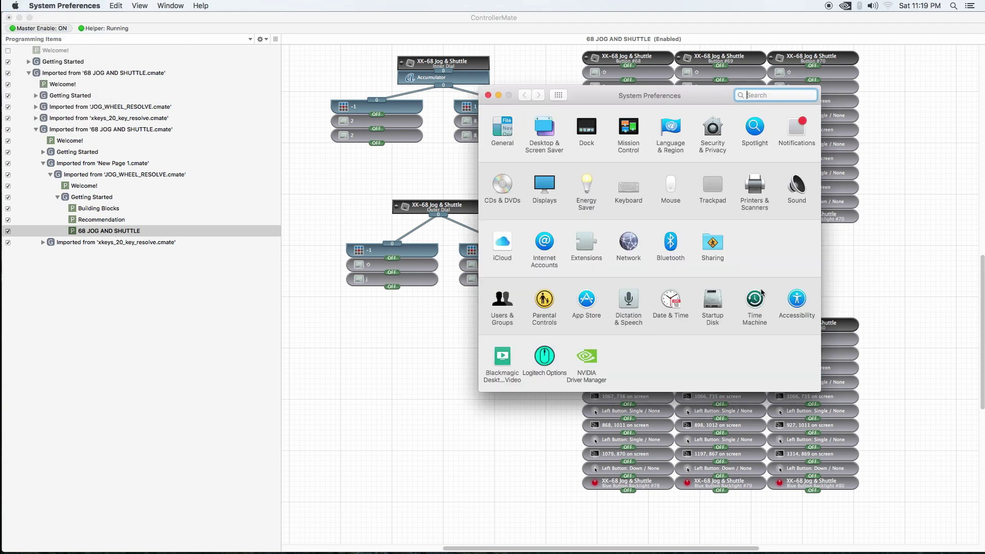
click(798, 303)
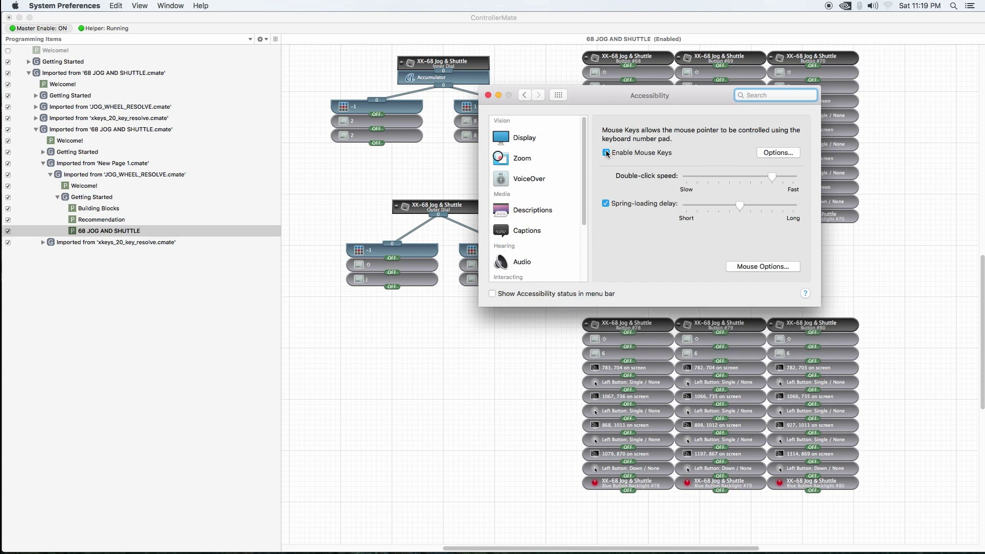
click(488, 96)
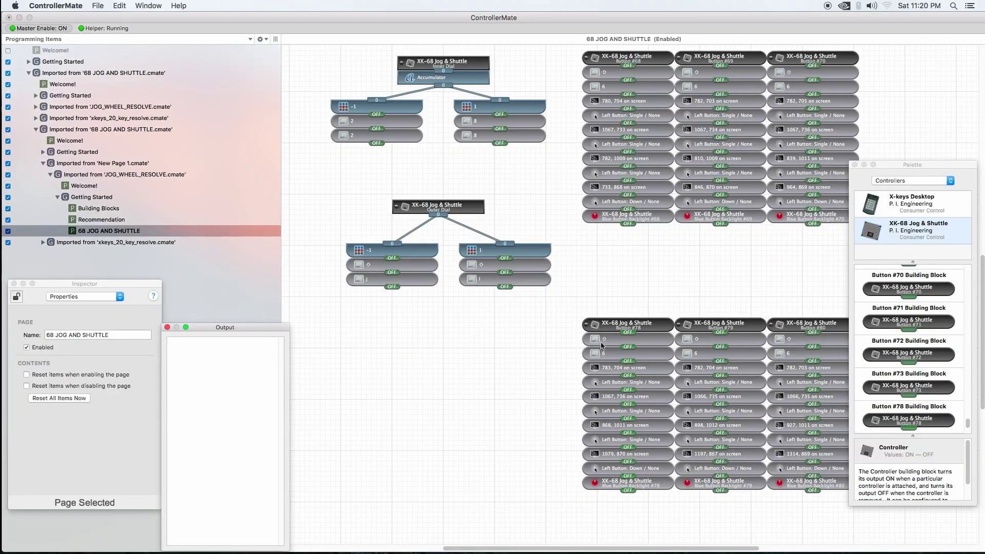
Step: Move the old Button #78 sequence to the left, out of the way
drag(614, 325, 613, 485)
click(611, 311)
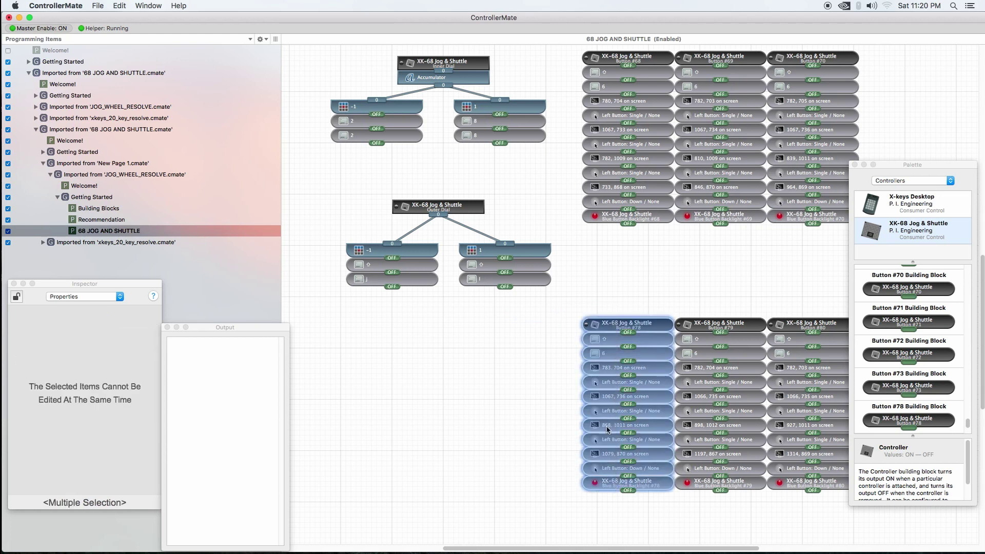
drag(609, 328, 321, 338)
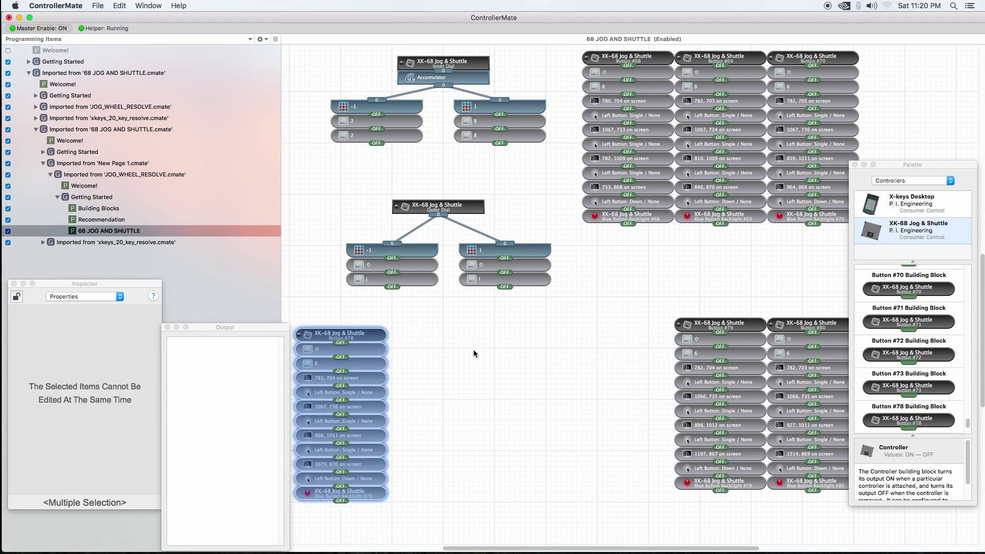
click(568, 344)
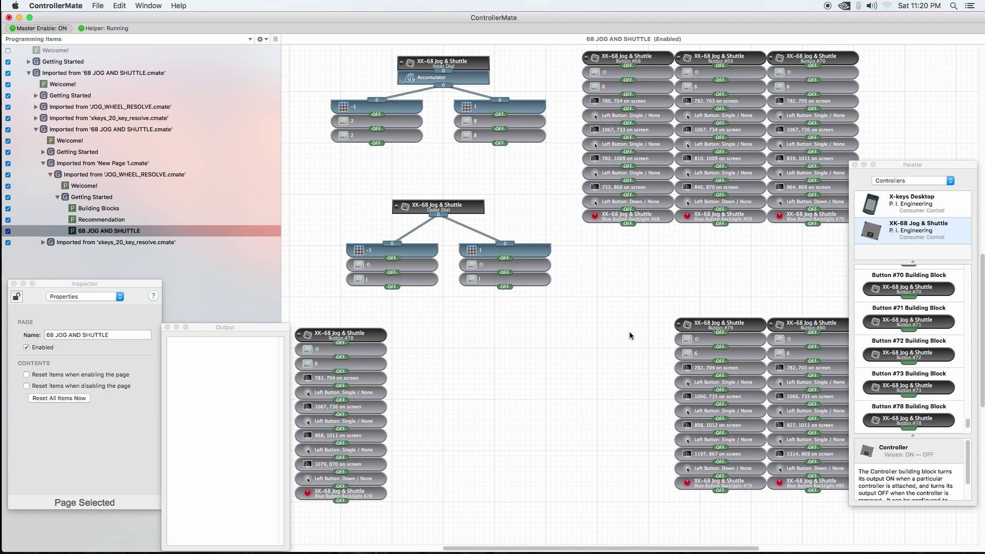
Step: Add a fresh Button #78 block from the XK-68 Jog & Shuttle palette, then switch to DaVinci Resolve
click(919, 181)
click(918, 181)
click(924, 206)
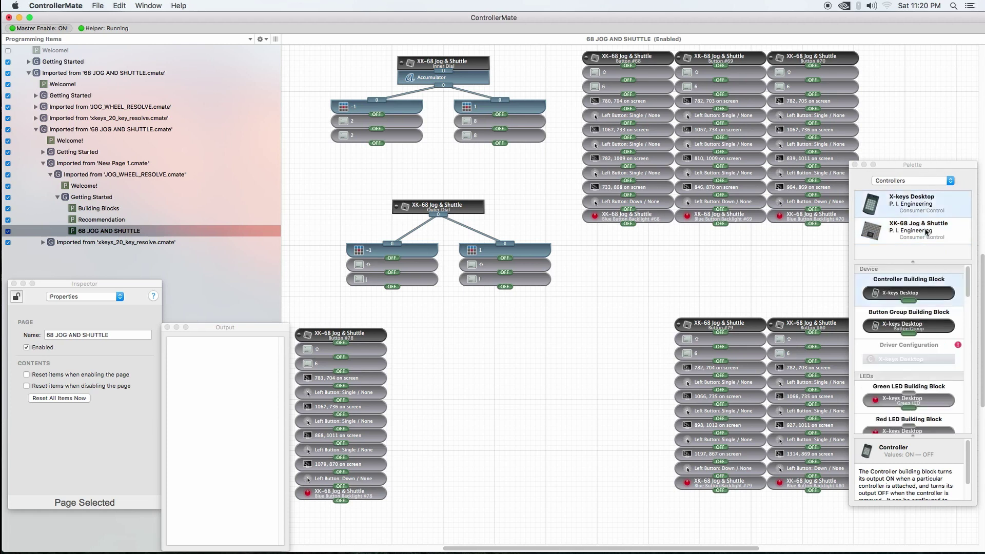
click(924, 234)
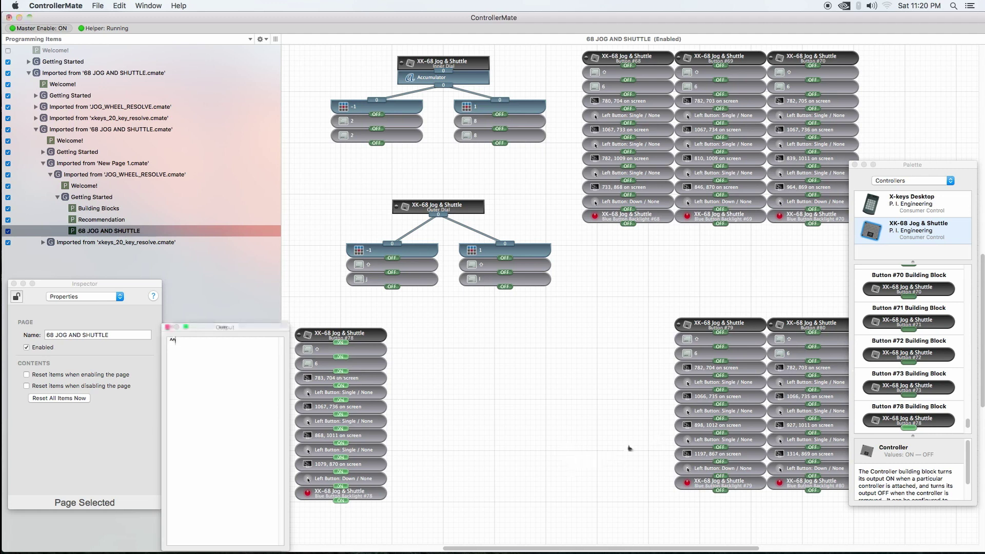
text(^^)
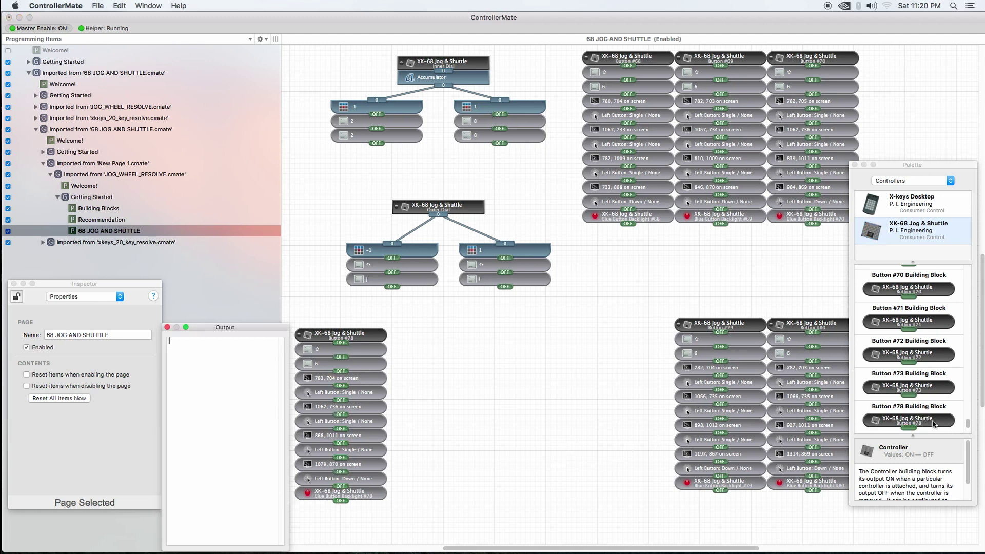
drag(932, 419, 649, 328)
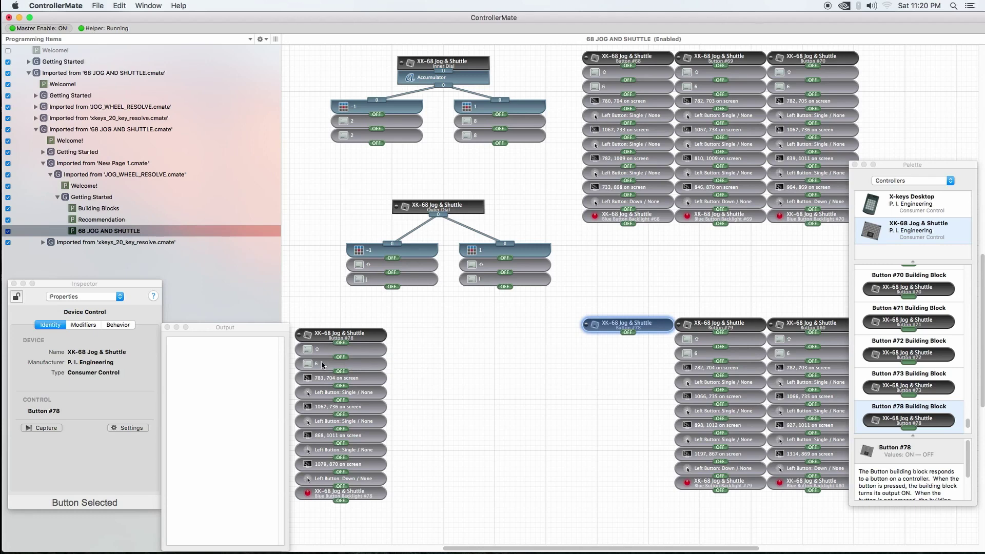
key(super+Tab)
key(super+Tab)
key(super+Tab)
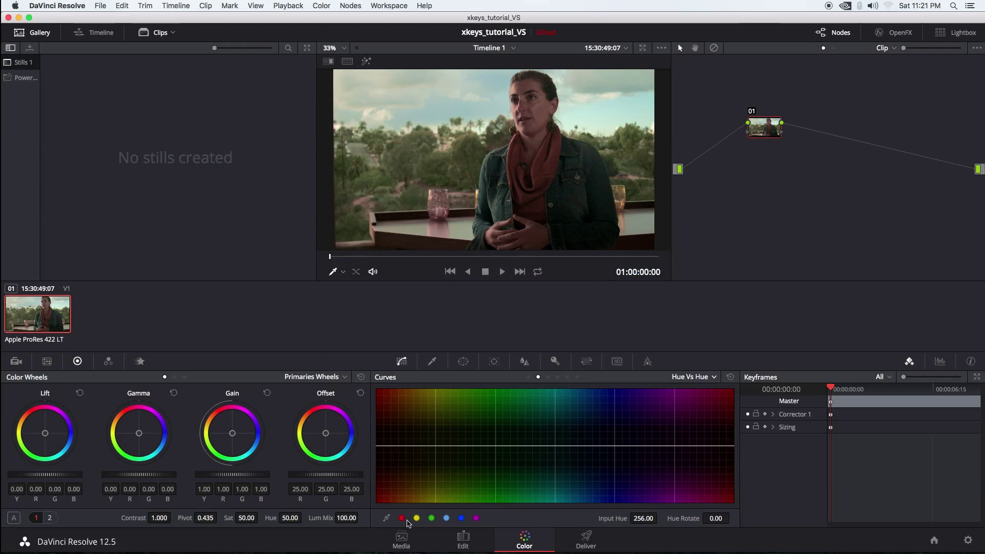
Step: View Resolve's Media page, go back to the Color page with Shift+6, and return to ControllerMate
click(402, 541)
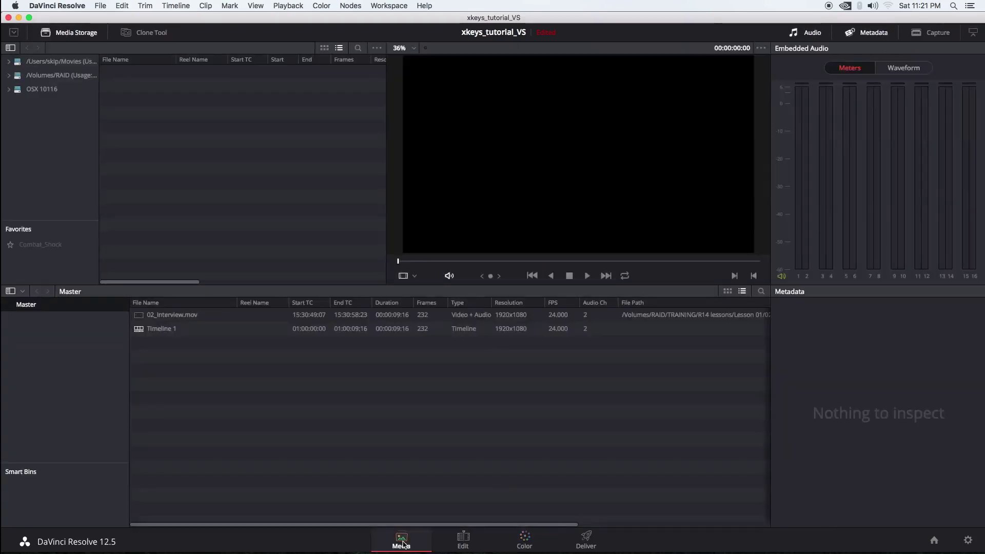
key(shift+6)
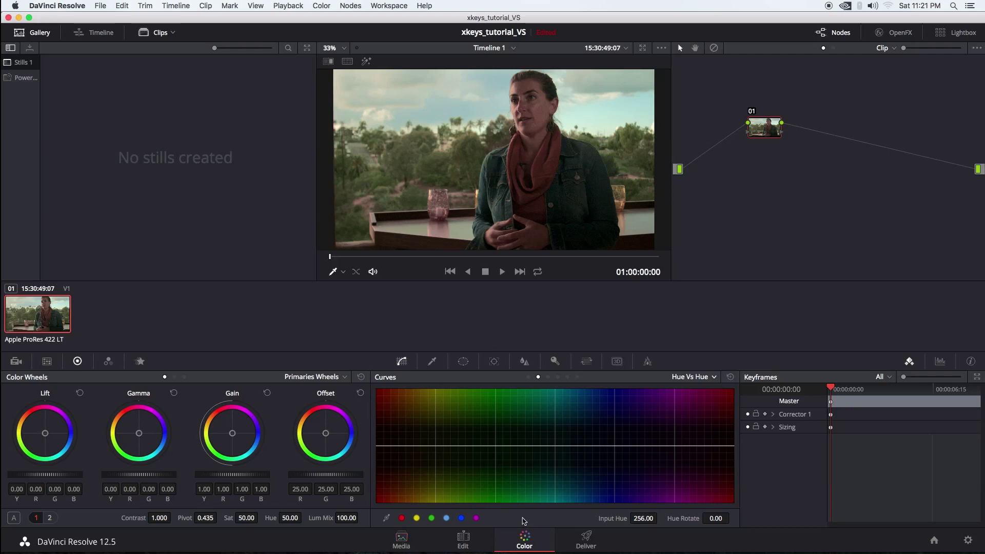
key(super+Tab)
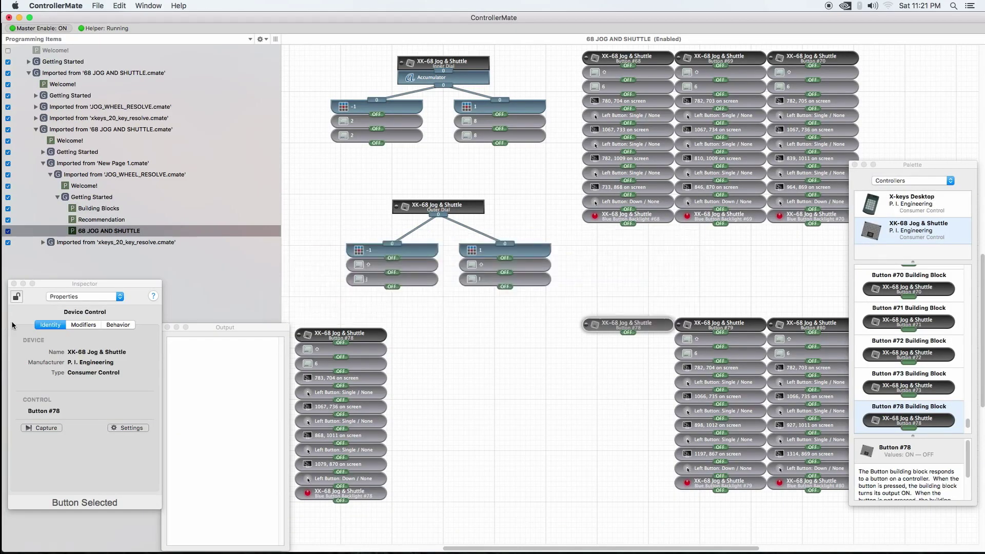
Step: Add a trial Single Key block under Button #78, then delete it
click(679, 272)
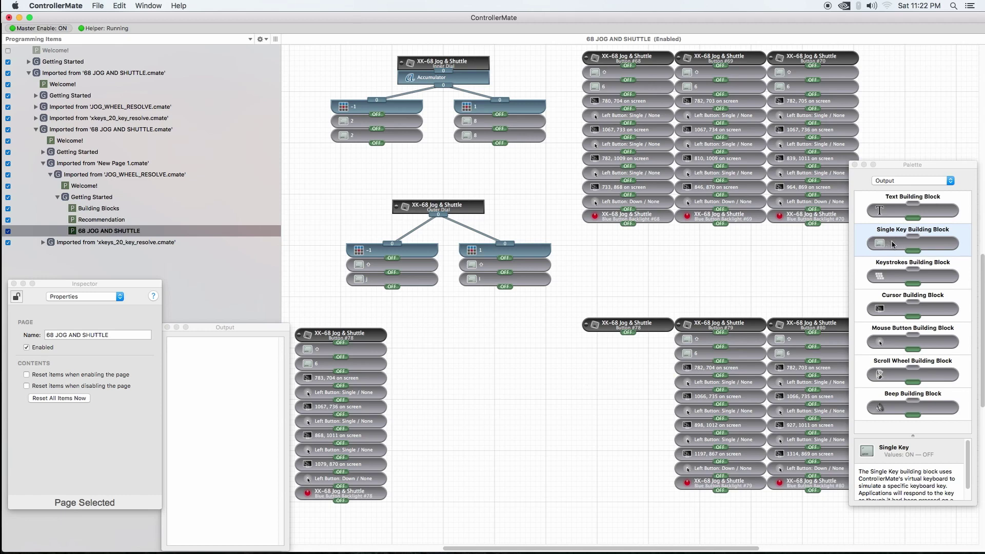
drag(894, 245, 625, 340)
key(Delete)
Step: Use the Keystrokes Palette to add Shift and 6 key blocks under Button #78
click(148, 6)
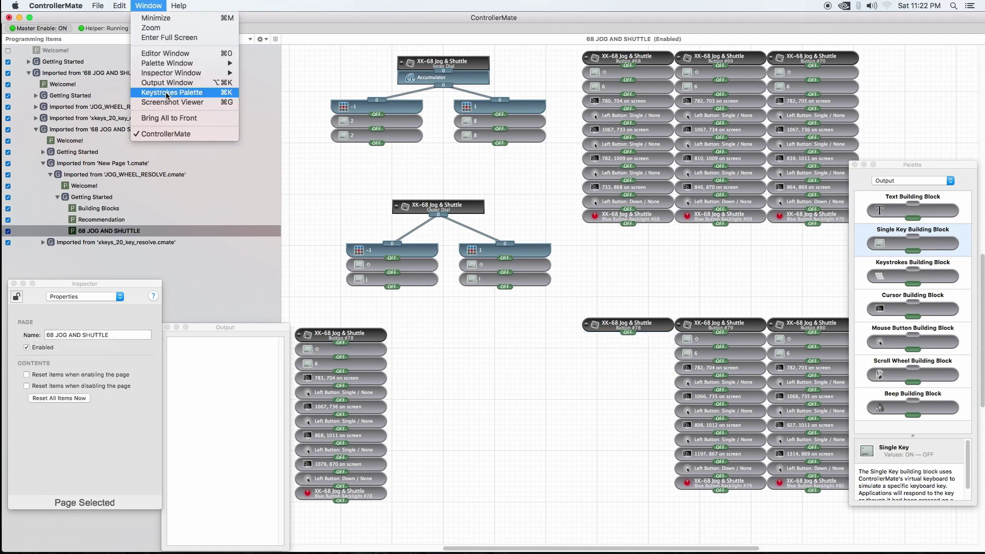
click(166, 93)
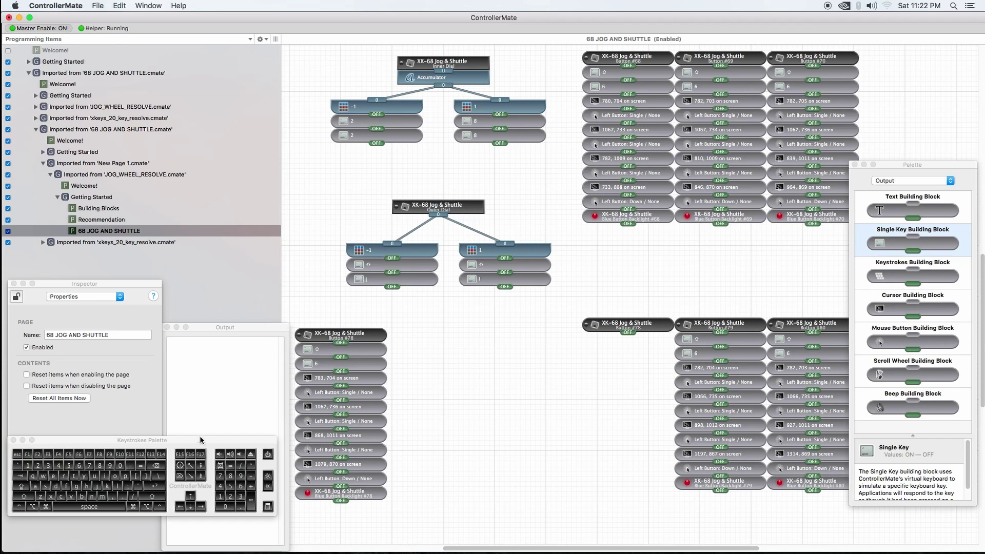
click(200, 446)
drag(150, 445, 157, 465)
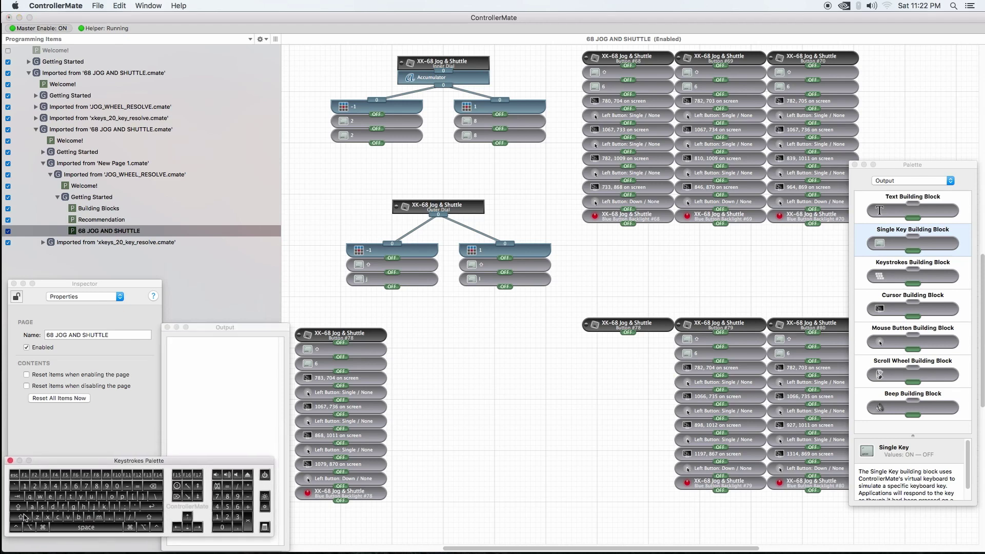
drag(24, 517, 645, 344)
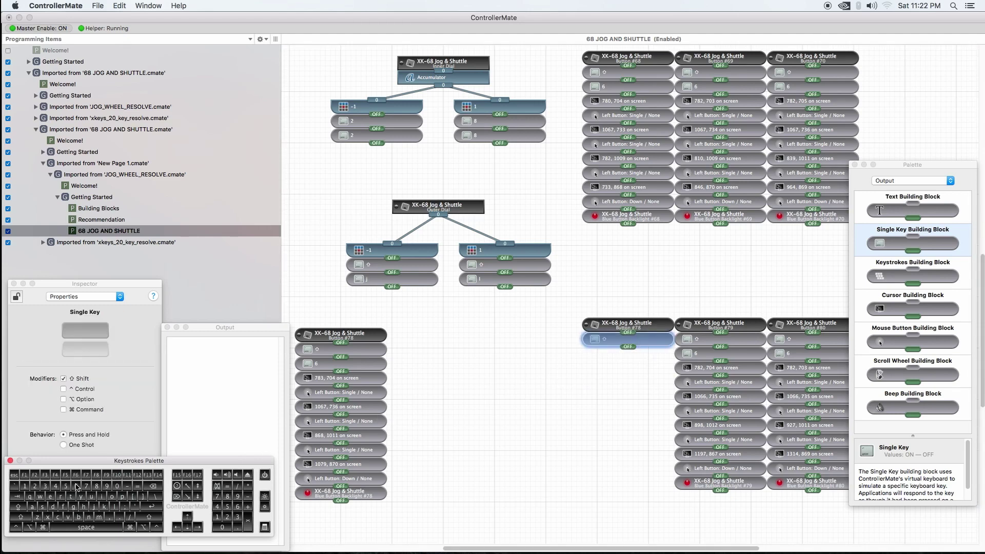
drag(77, 486, 610, 359)
Step: Add a cursor-move block below the 6 key block, then switch to DaVinci Resolve
click(352, 379)
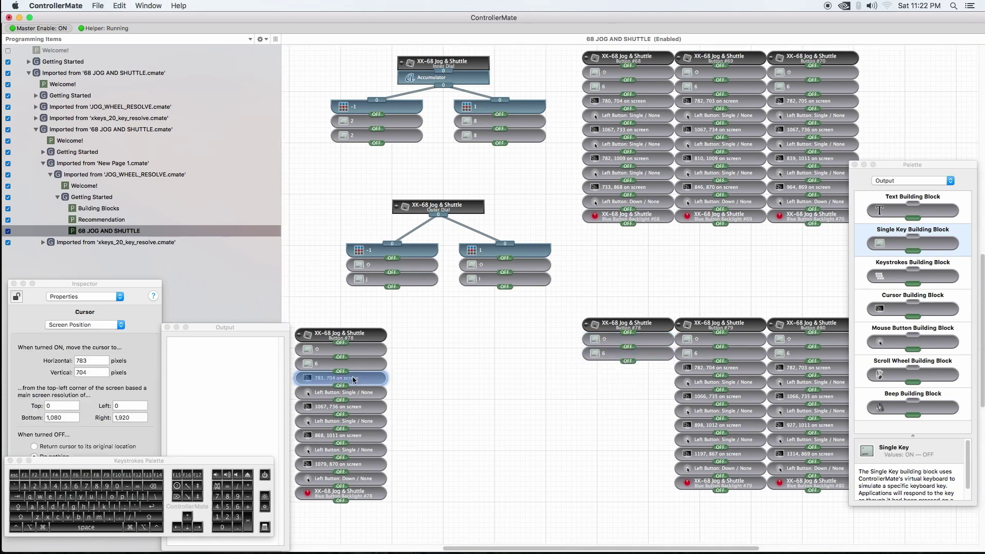
drag(939, 309, 661, 369)
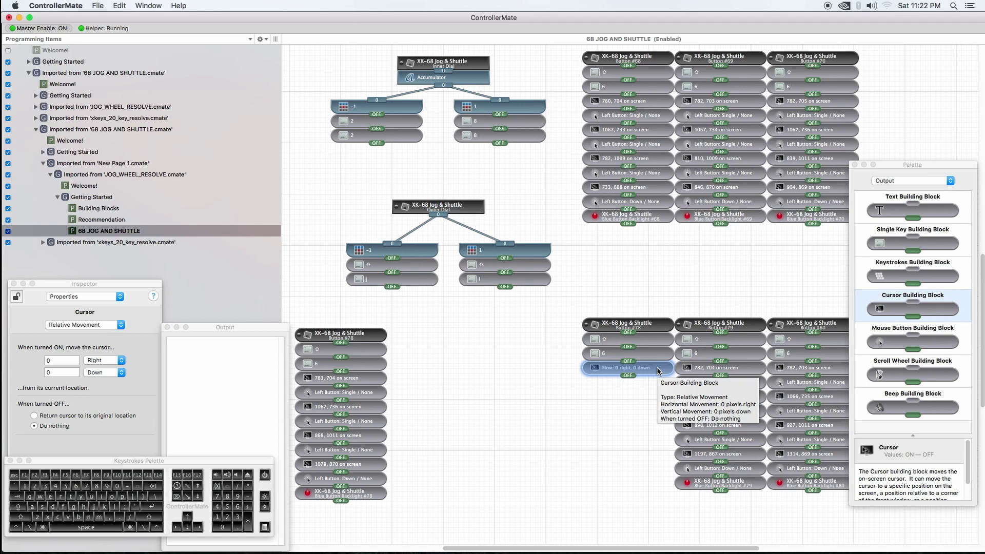
key(super+Tab)
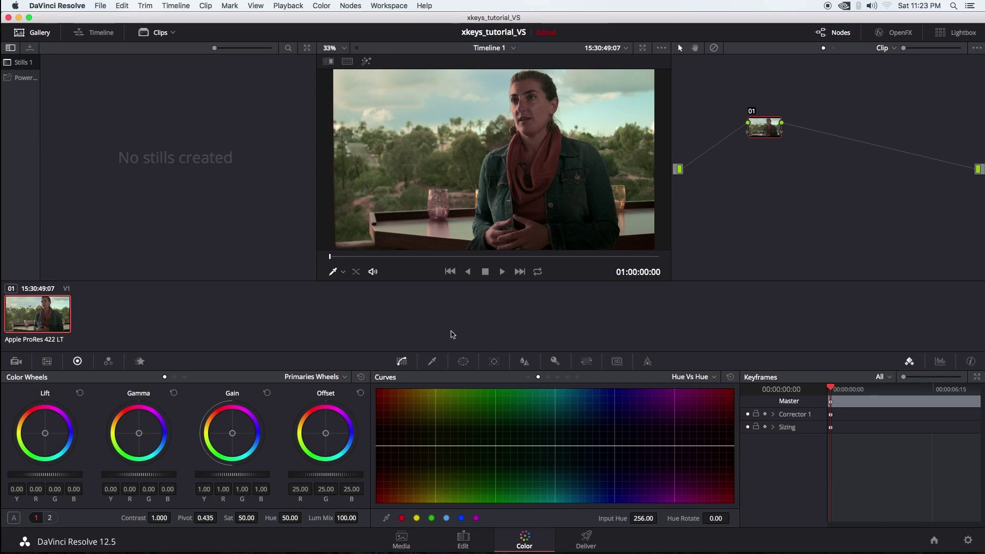
Step: Add and step through six control points on Resolve's Hue vs Hue curve, then return to ControllerMate
click(402, 518)
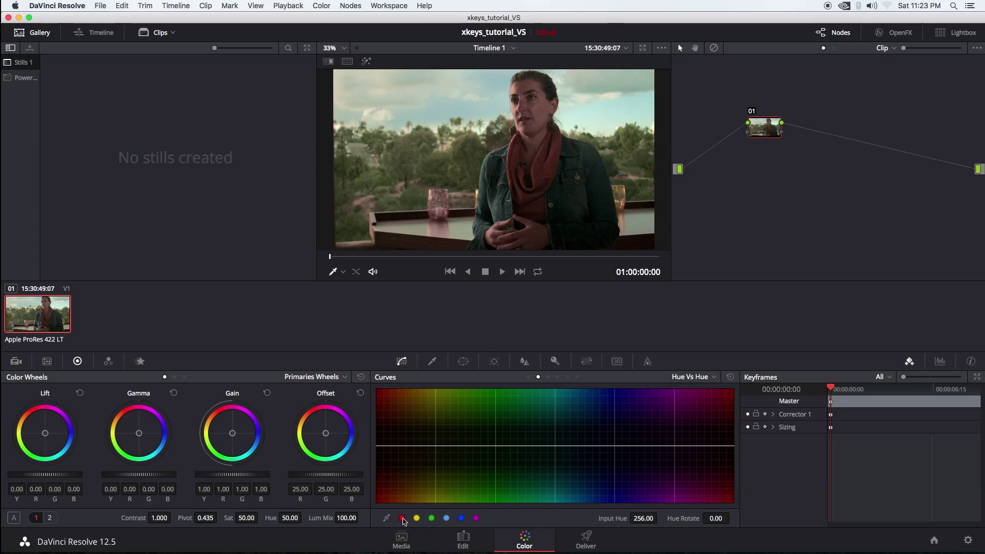
click(417, 518)
click(432, 519)
click(446, 518)
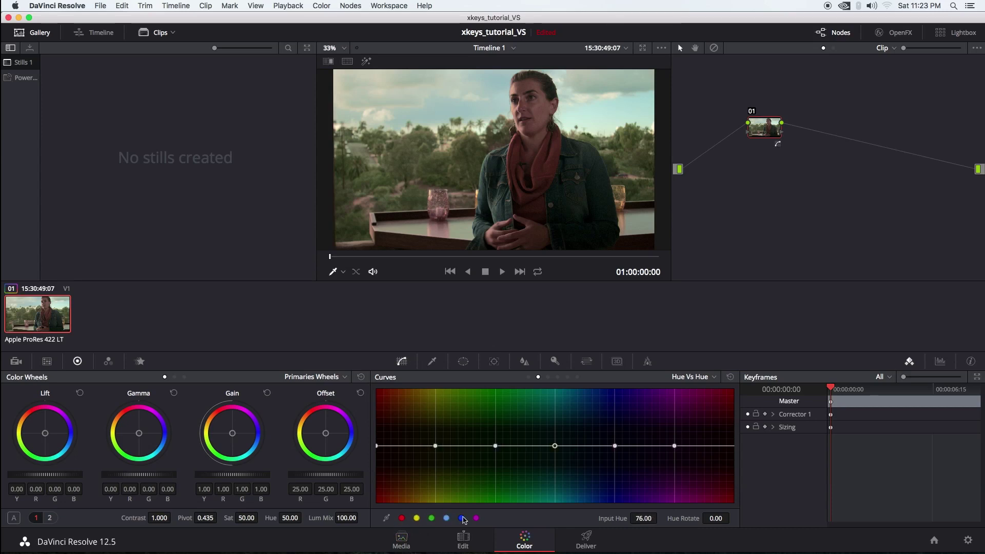
click(462, 518)
click(476, 518)
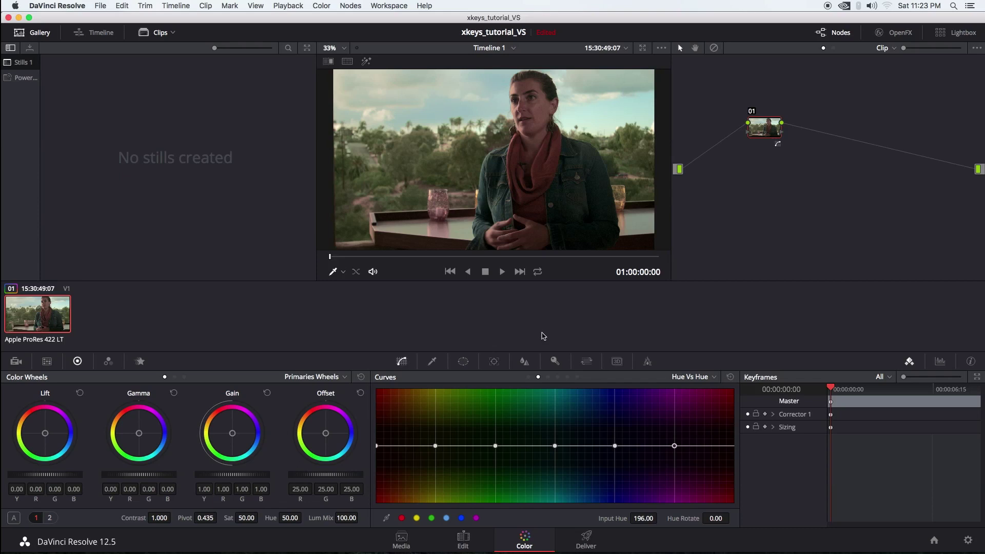
key(super+Tab)
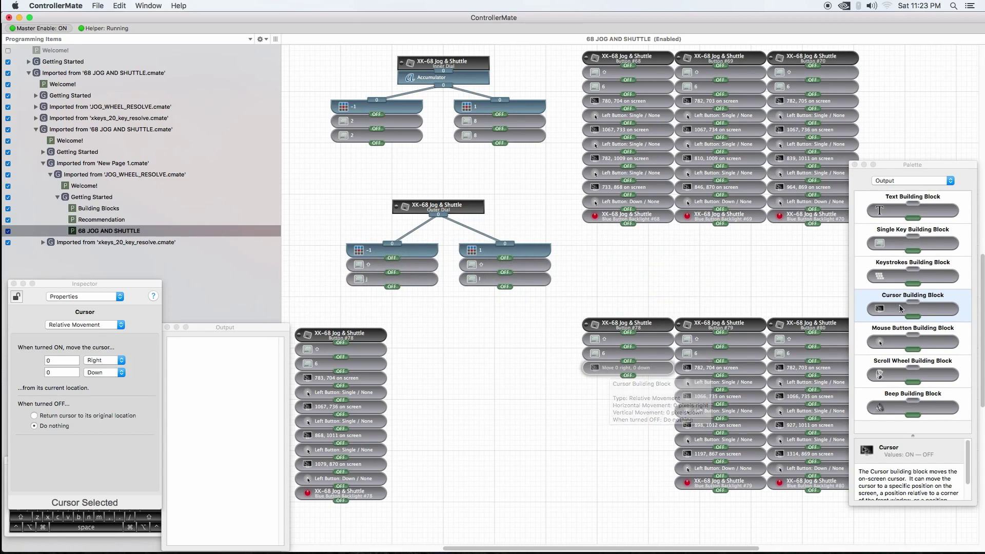
Step: Switch the zero-move cursor step to Screen Position and load the Resolve screenshot
click(614, 370)
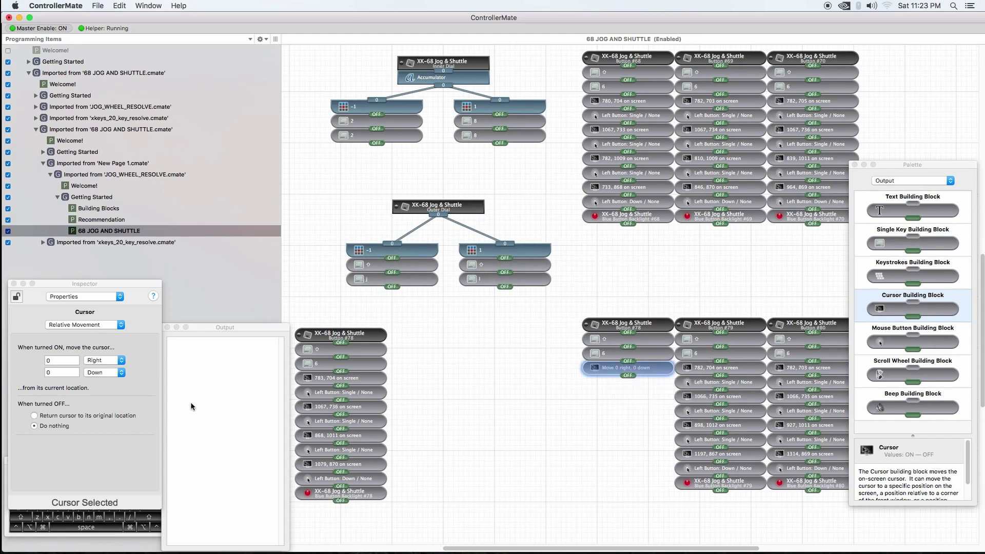
click(85, 327)
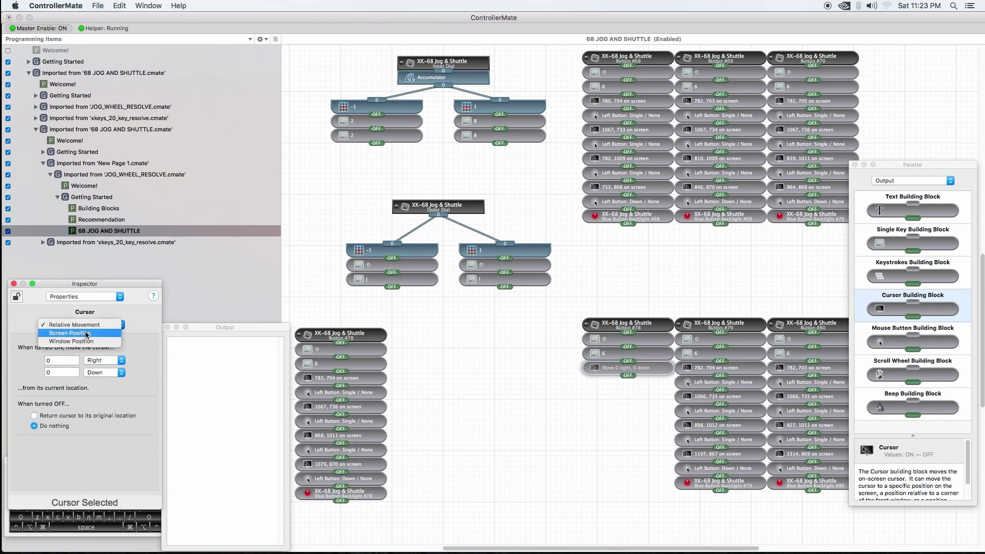
click(86, 334)
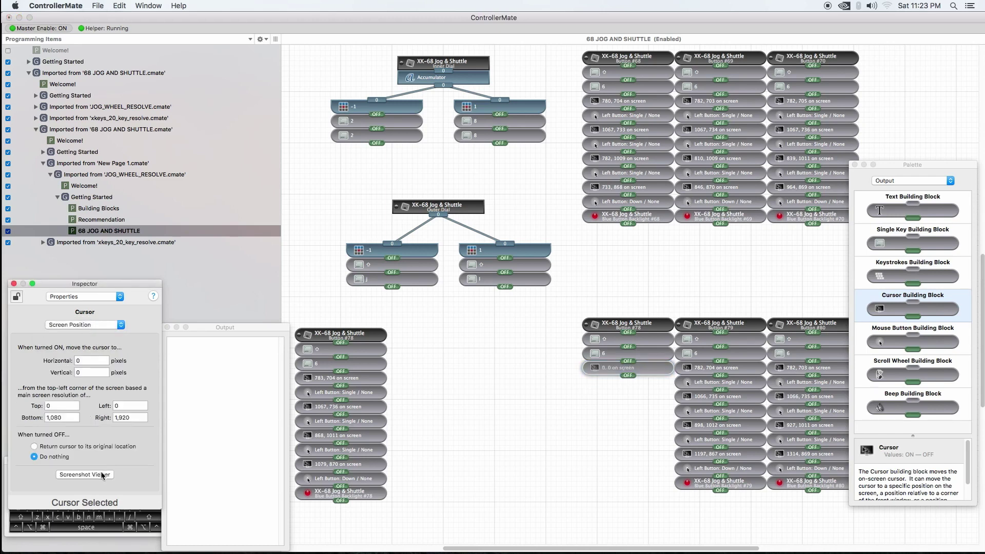
click(100, 473)
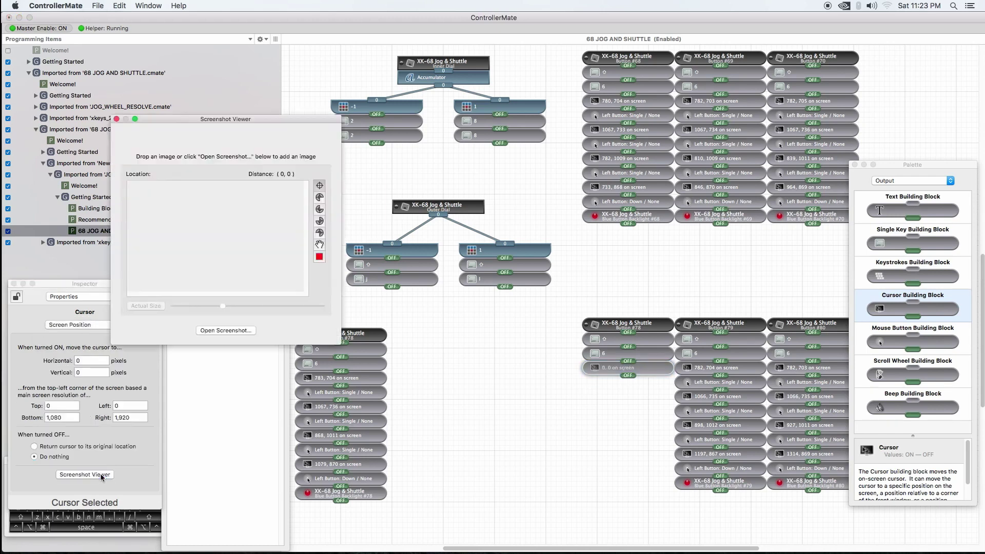
click(225, 330)
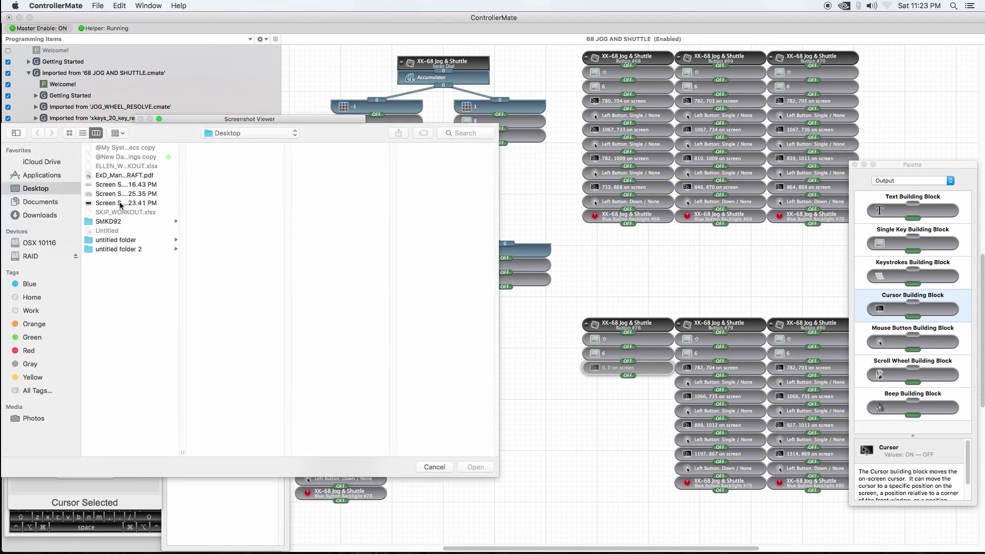
double_click(121, 204)
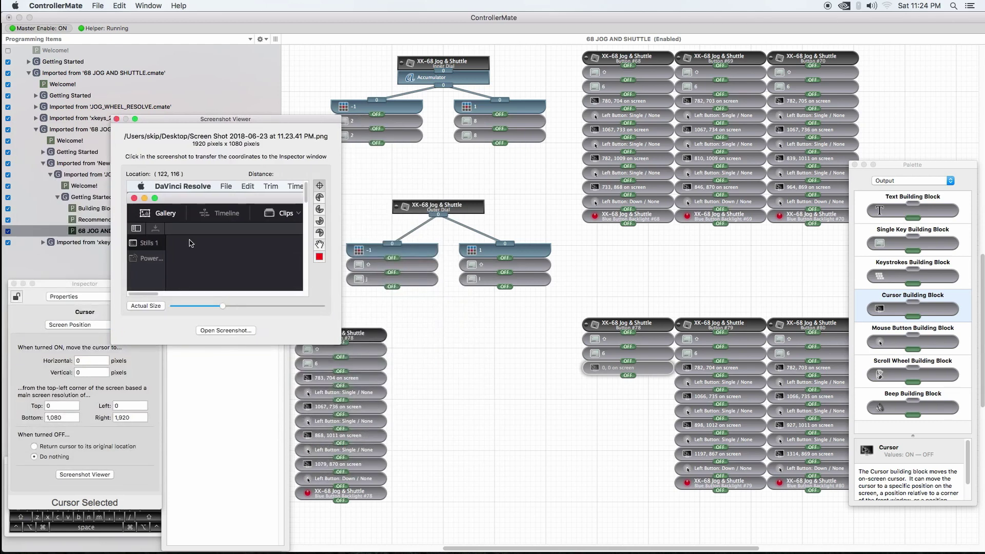
Step: Pick the Curves panel spot near 781, 704 in the screenshot and close the viewer
scroll(190, 242, down, 10)
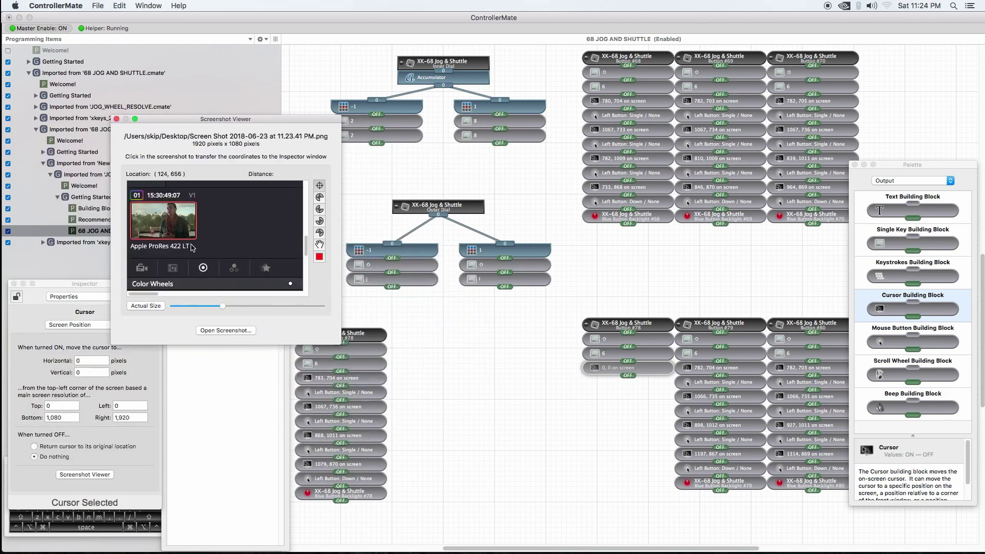
scroll(191, 248, down, 4)
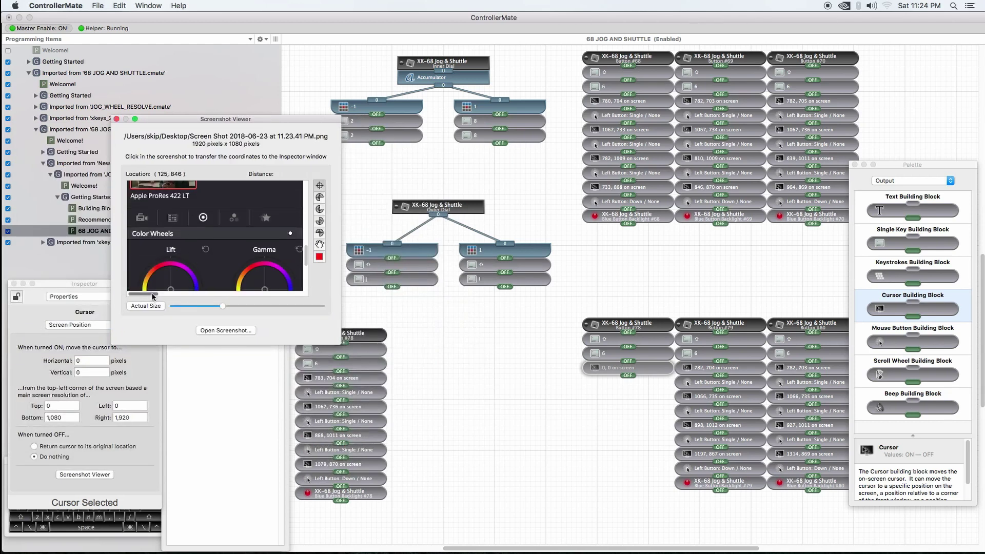
drag(152, 296, 211, 295)
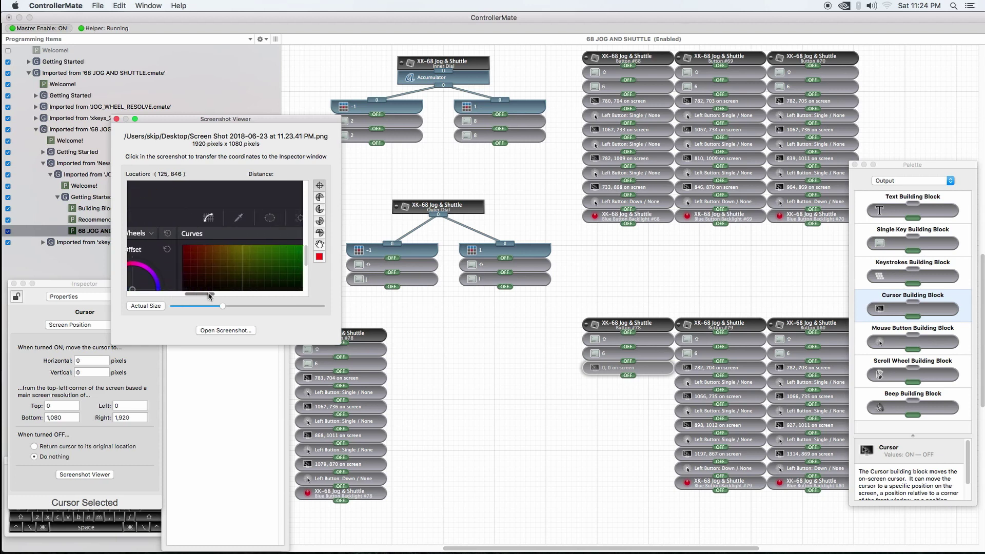
click(209, 220)
click(211, 221)
click(212, 222)
click(210, 220)
click(210, 219)
click(209, 220)
click(116, 119)
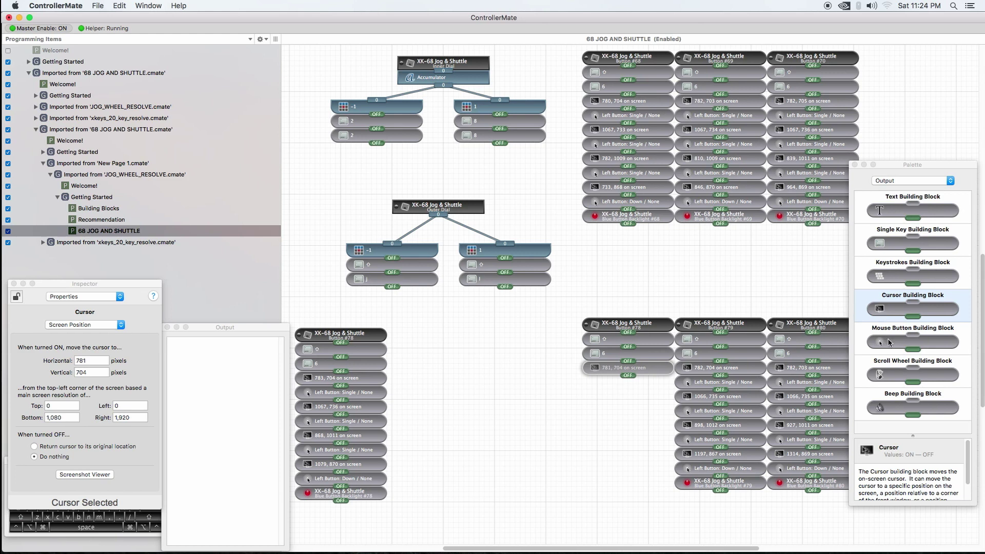
Step: Add a left single-click block after the move, with another cursor-move block below it
drag(895, 344, 611, 382)
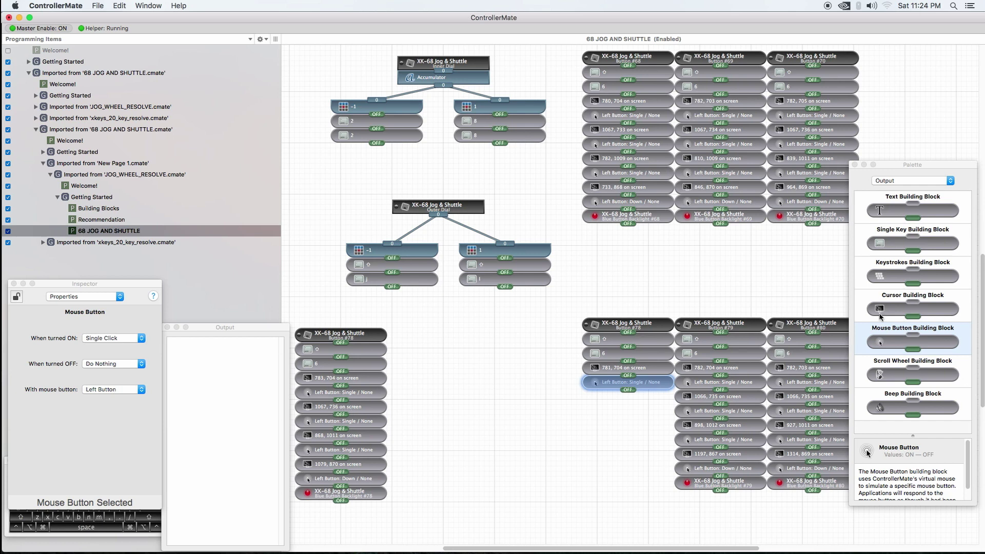
drag(890, 308, 606, 400)
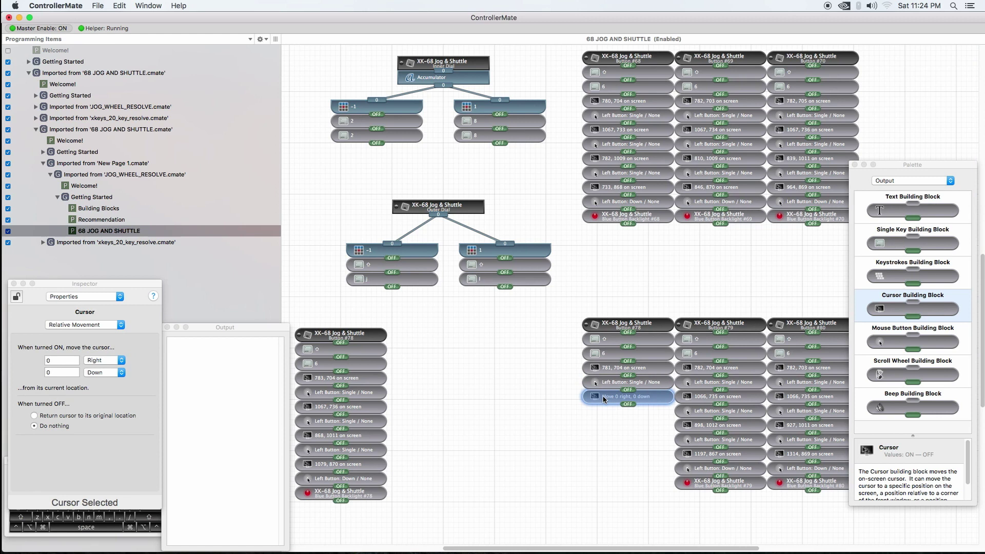
click(95, 329)
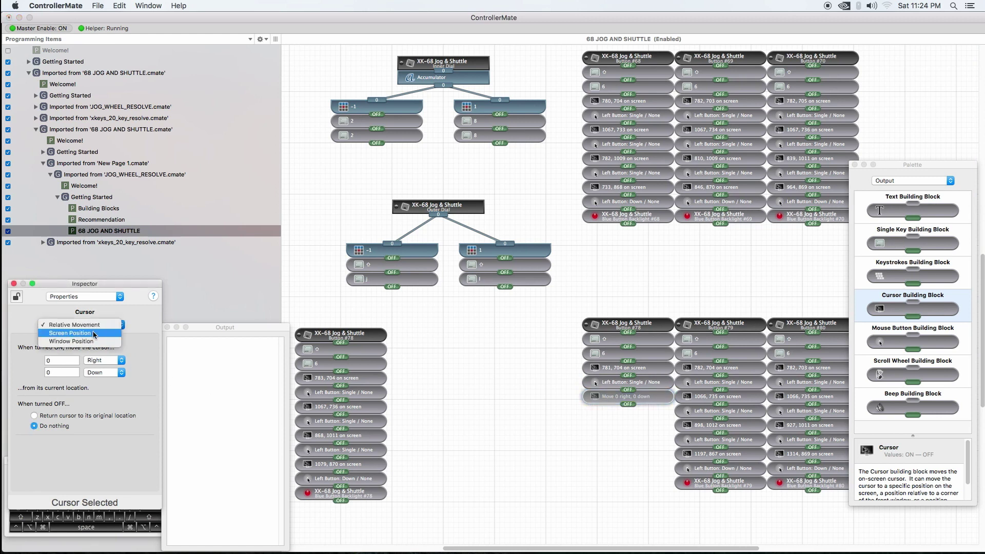
Step: Aim the second cursor step at screen position 1064, 735 and add a left single click after it
click(95, 335)
click(90, 475)
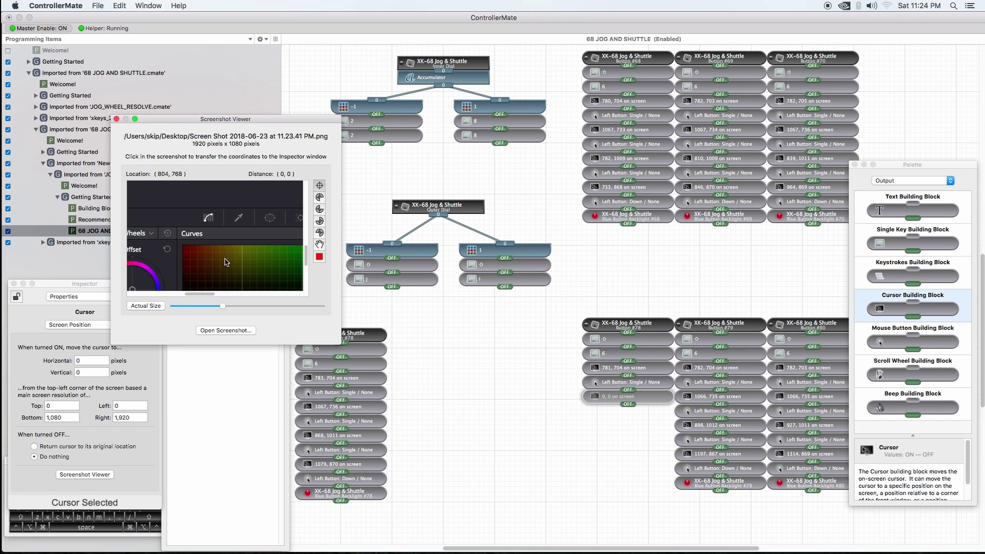
scroll(219, 292, right, 3)
drag(219, 295, 231, 296)
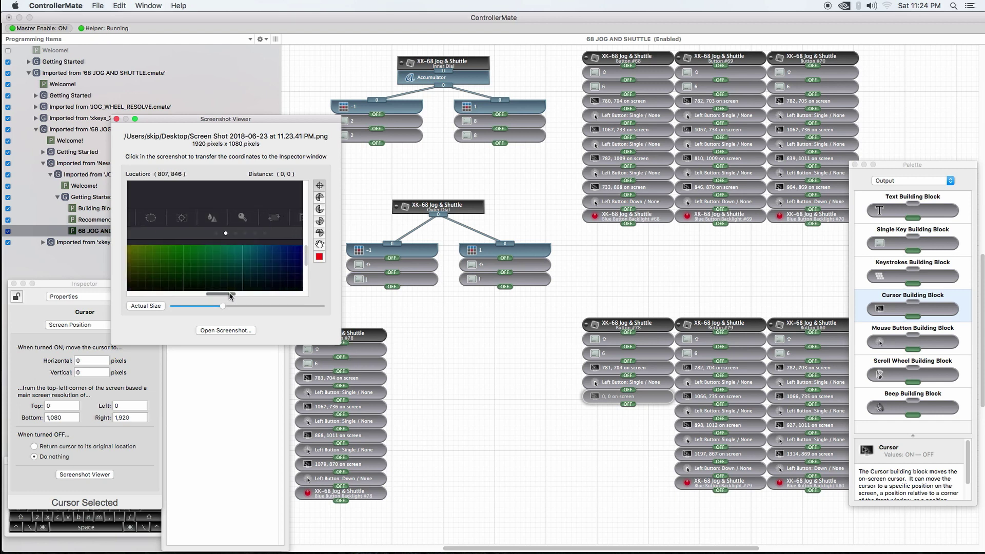
click(237, 239)
click(237, 236)
click(235, 237)
click(116, 120)
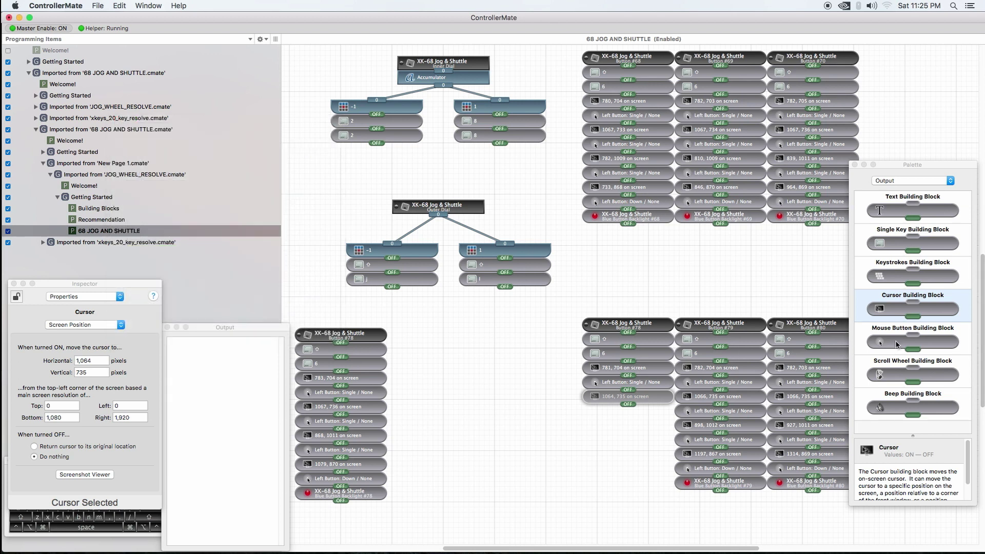
drag(896, 344, 618, 411)
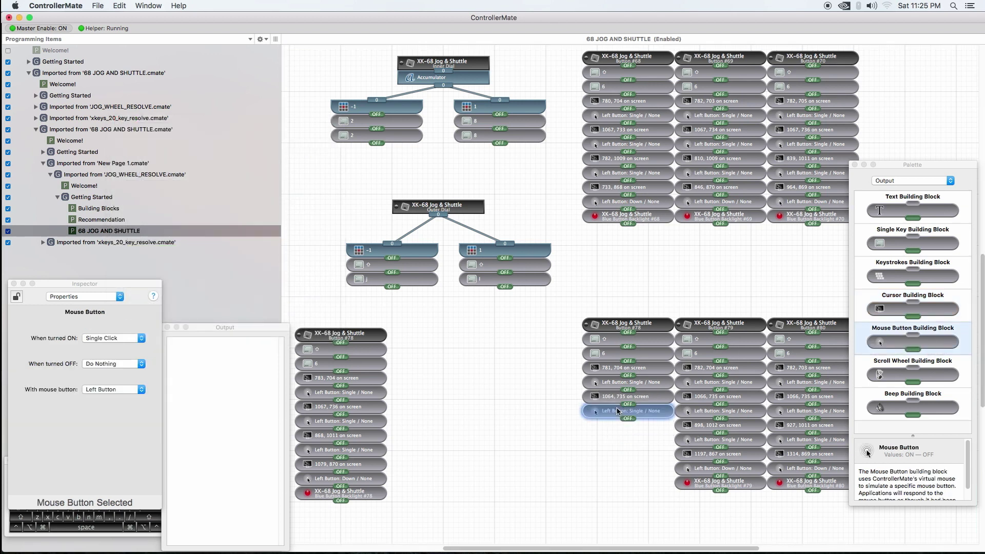
Step: Add a third cursor step targeting the blue dot at screen position 869, 1009
drag(895, 309, 608, 429)
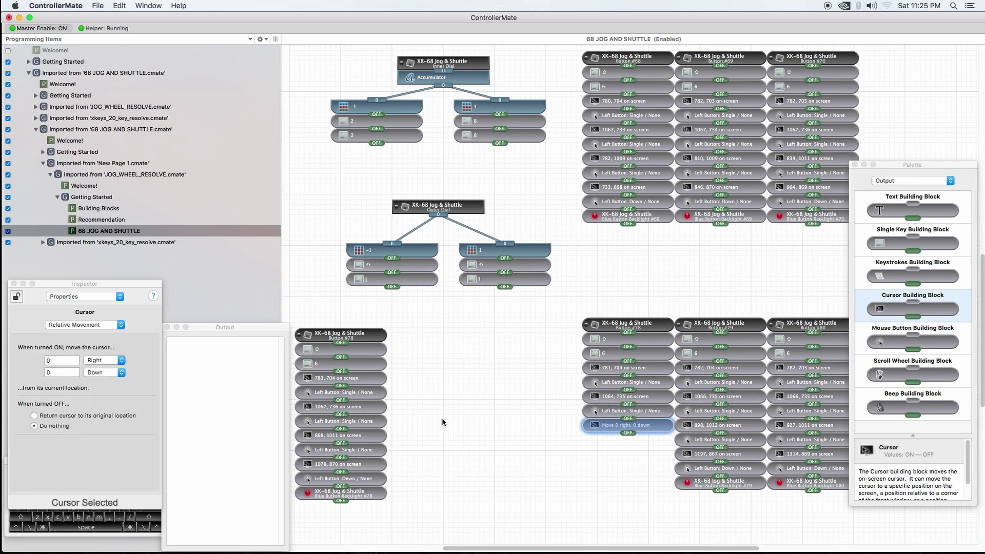
click(103, 324)
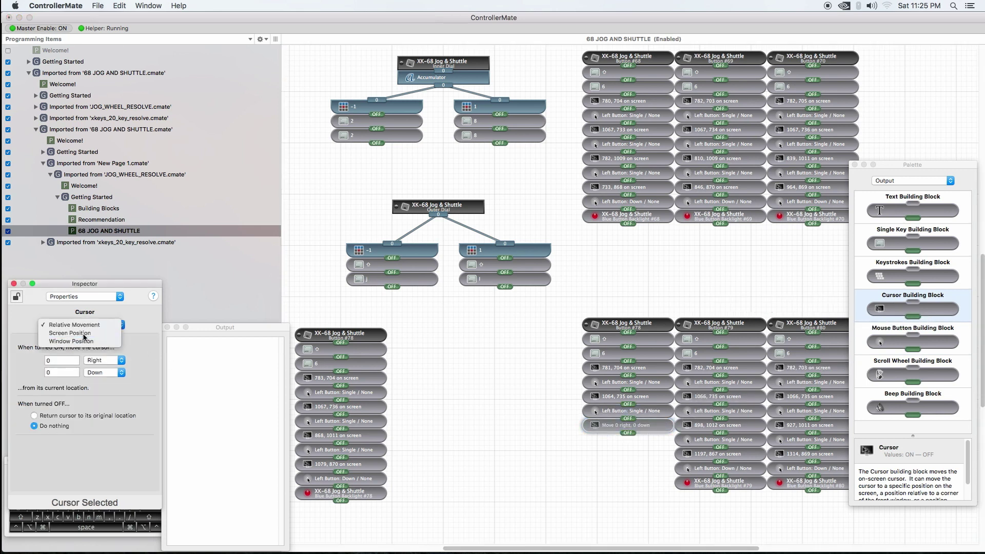
click(85, 334)
click(94, 476)
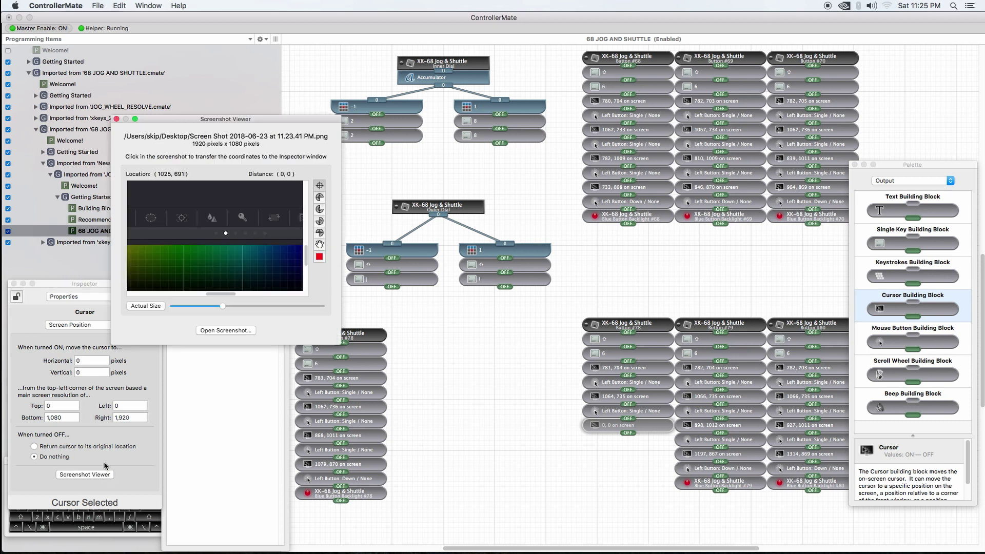
scroll(230, 241, down, 1)
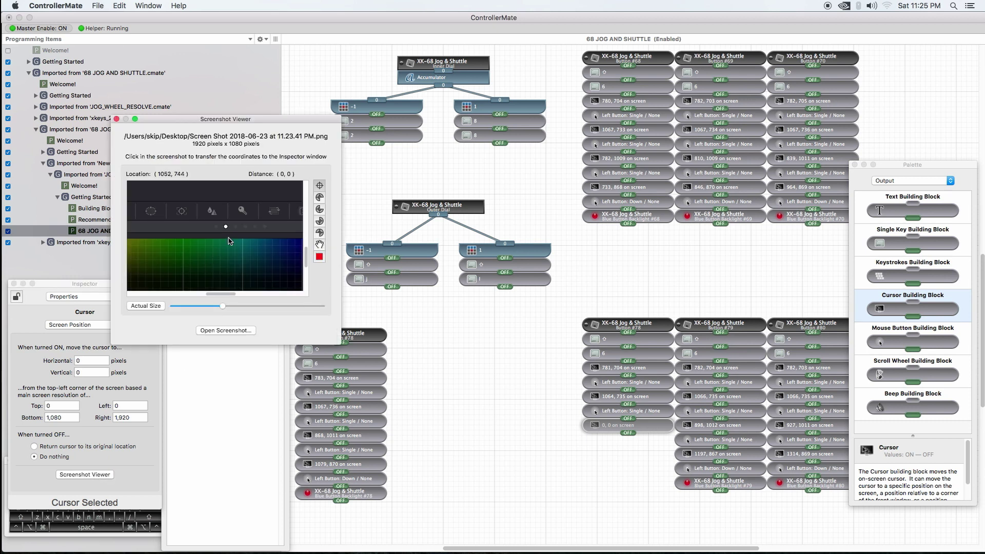
scroll(230, 241, down, 8)
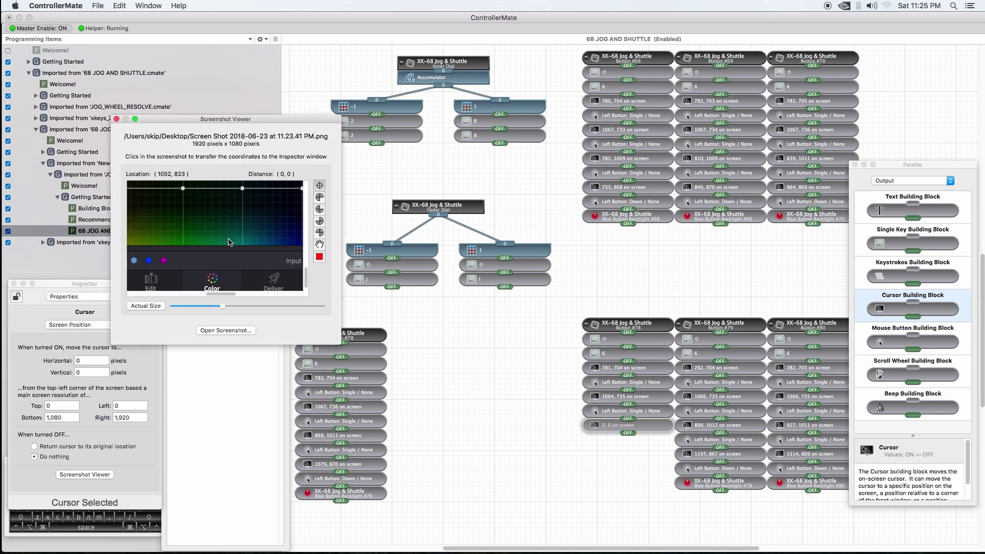
scroll(226, 297, left, 5)
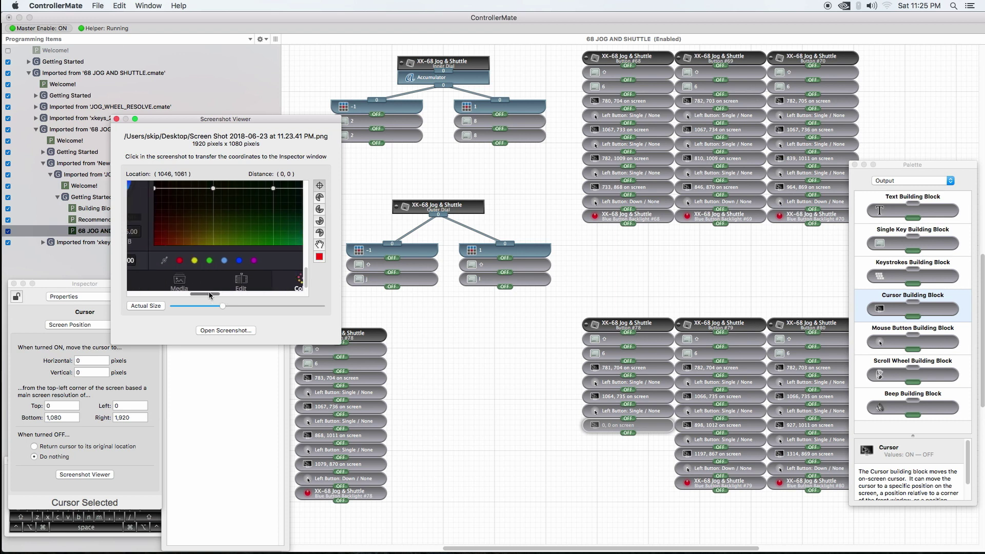
click(224, 261)
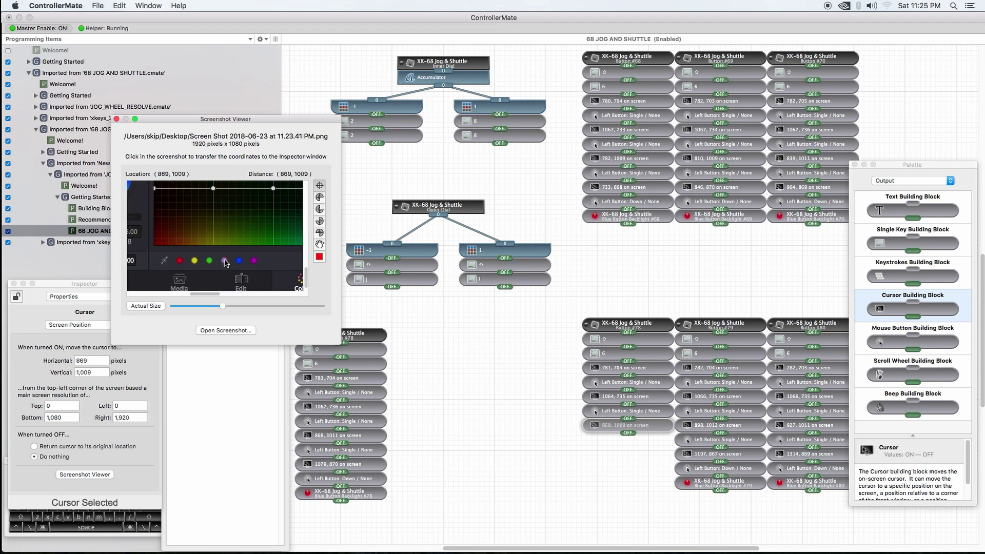
Step: Follow it with a left single-click block and another cursor-move block
click(117, 119)
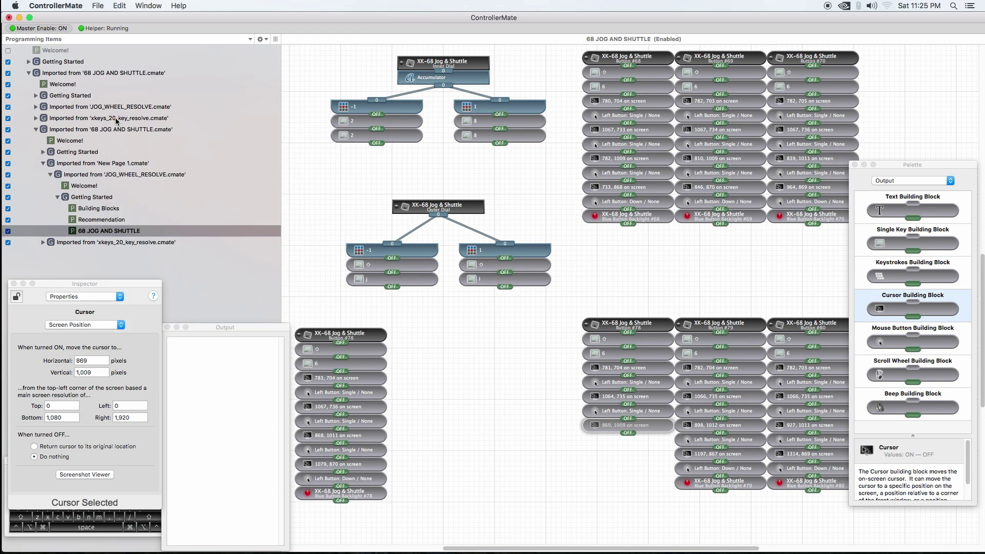
double_click(909, 345)
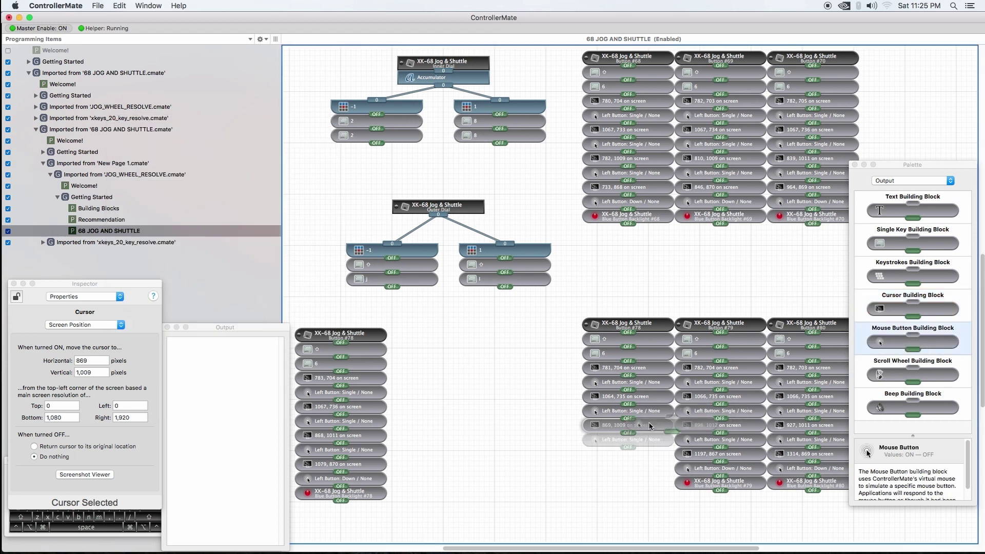
drag(913, 308, 627, 451)
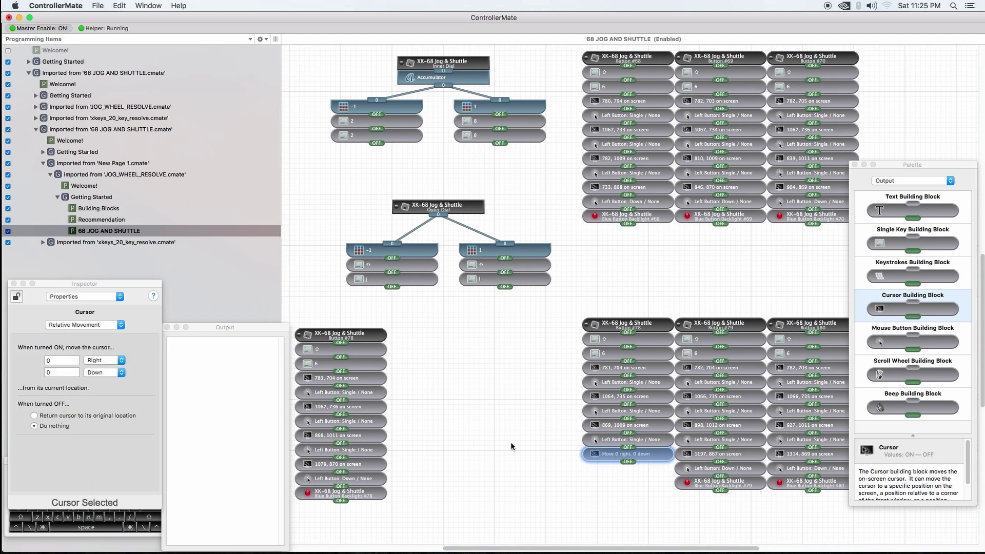
Step: Make the cursor jump to the curve centre at 1080, 869, then add another left click
click(83, 325)
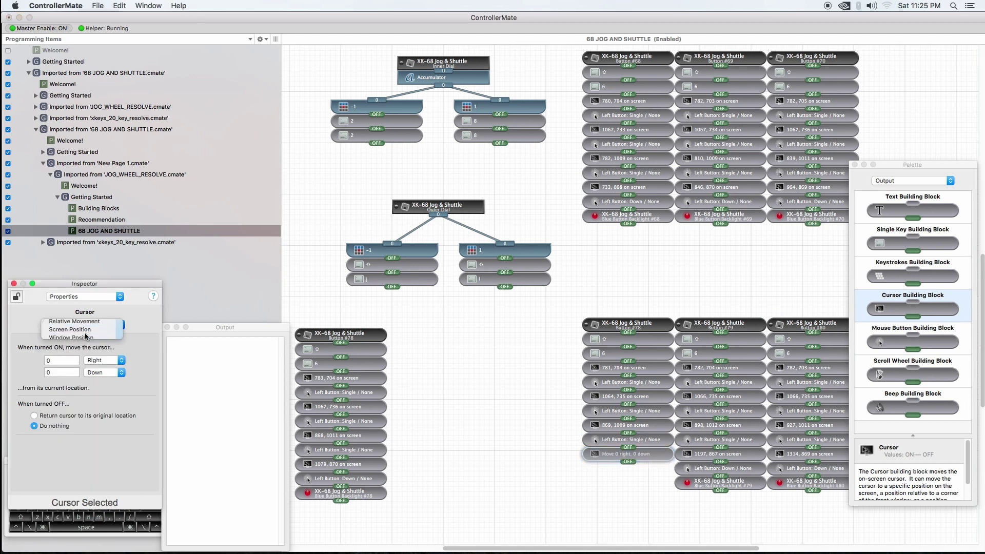
click(88, 337)
click(93, 476)
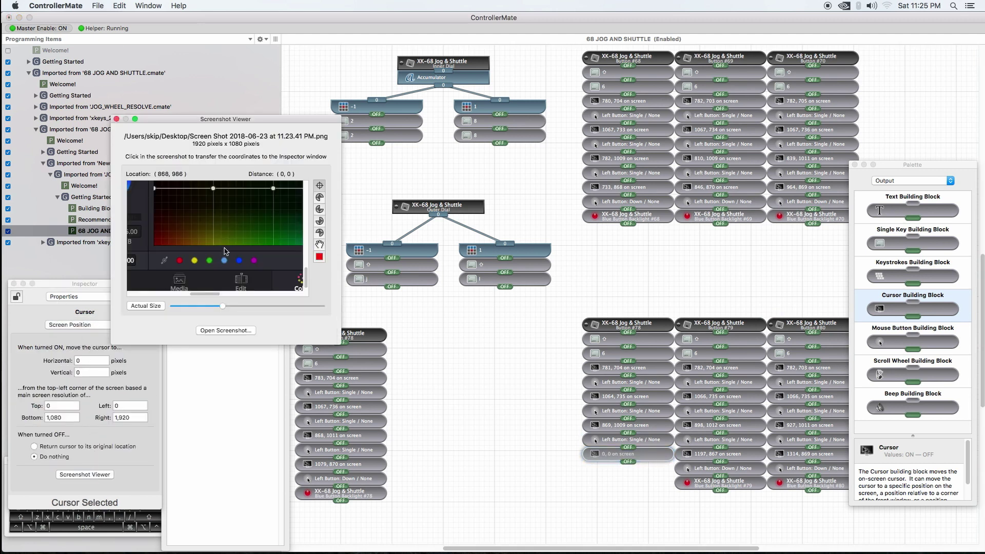
scroll(227, 247, down, 3)
scroll(227, 248, up, 2)
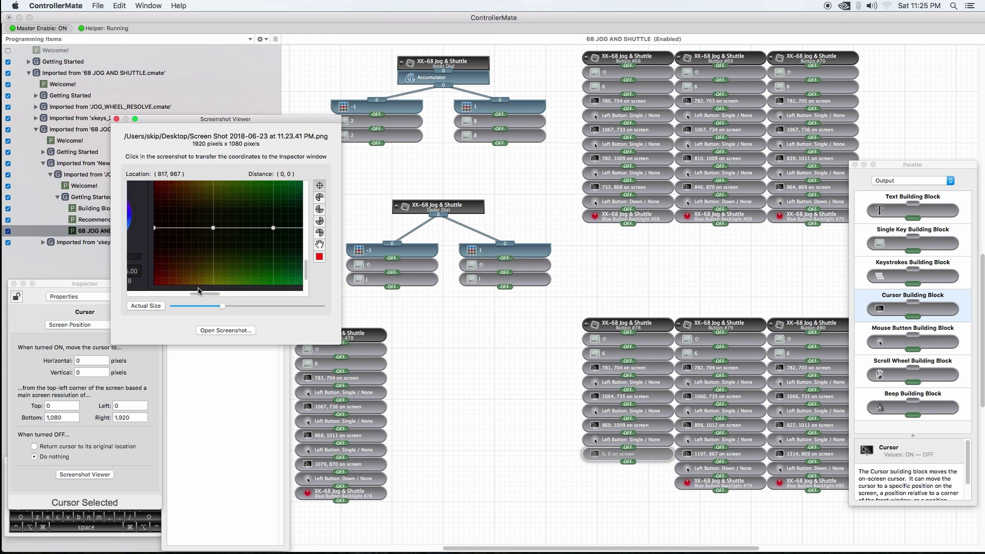
drag(205, 295, 225, 296)
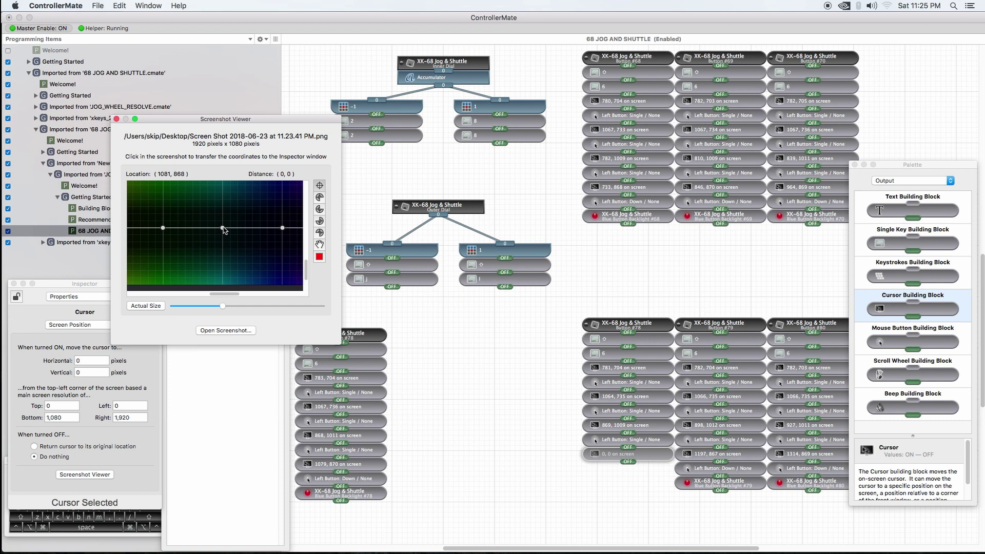
click(222, 227)
click(116, 119)
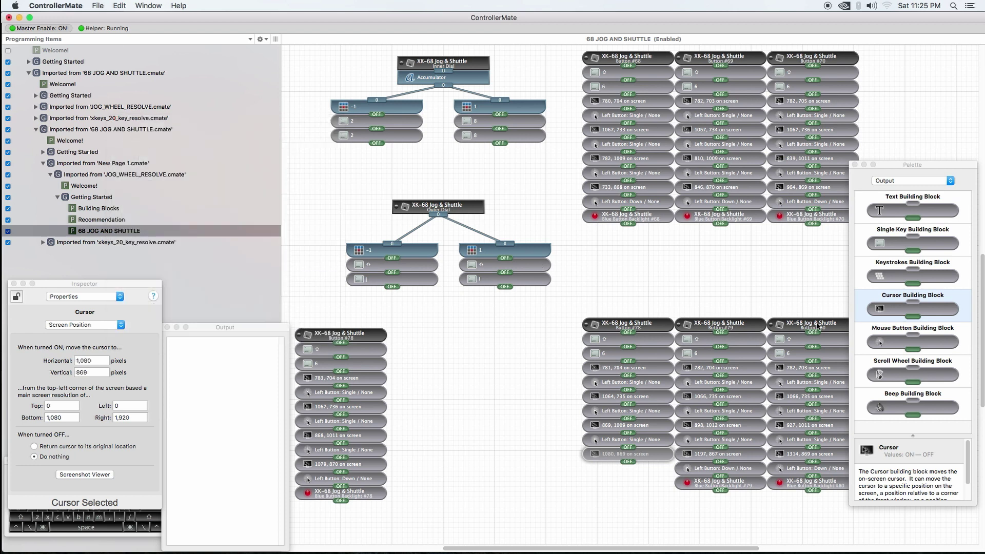
drag(913, 342, 611, 464)
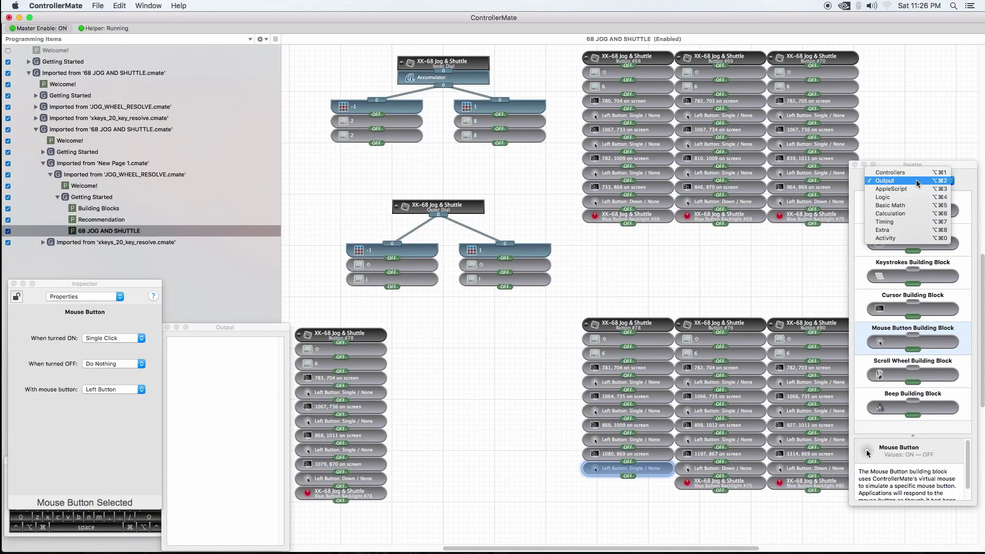
click(914, 174)
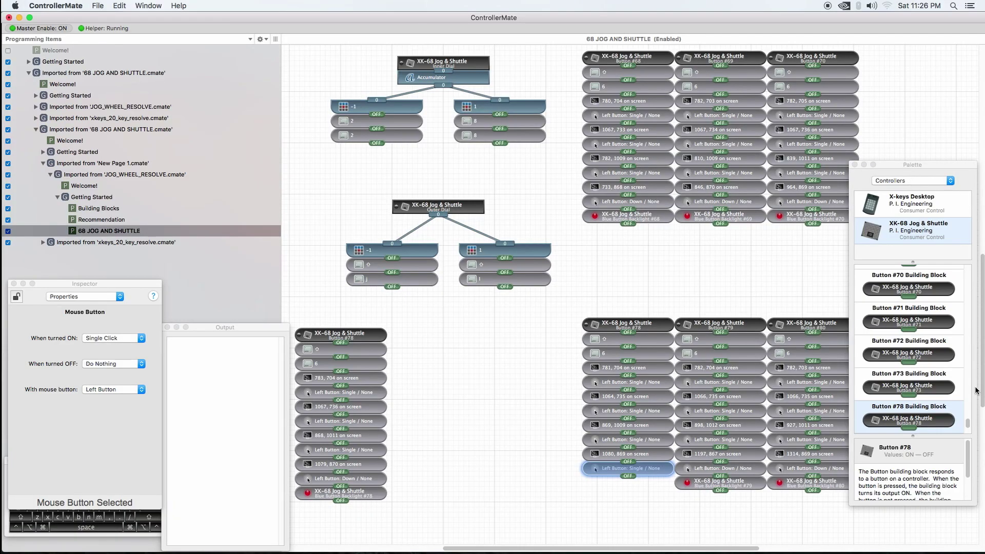
Step: Append the Blue Button Backlight #78 LED block right after the final left click of the chain
drag(969, 425, 943, 285)
scroll(942, 286, down, 6)
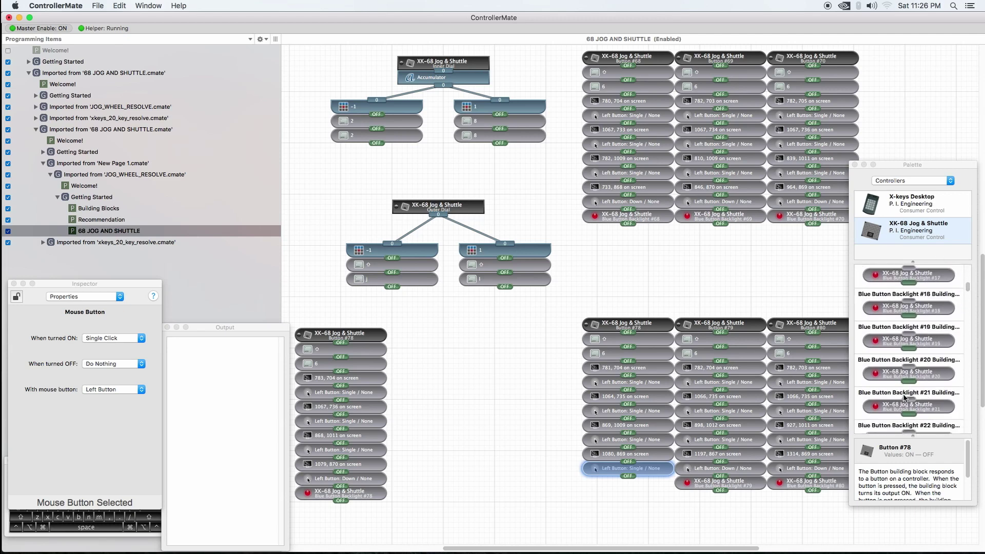
scroll(903, 370, down, 15)
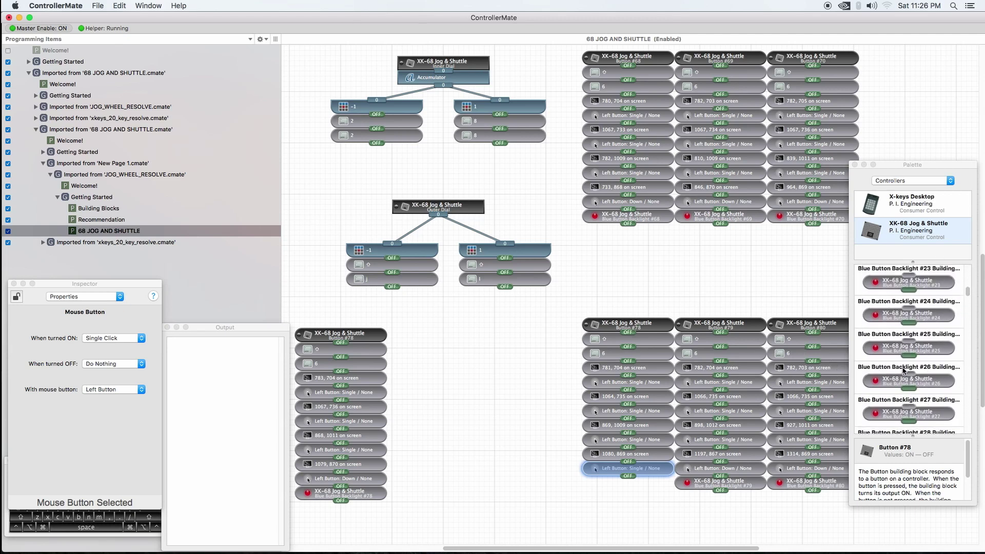
scroll(903, 371, down, 15)
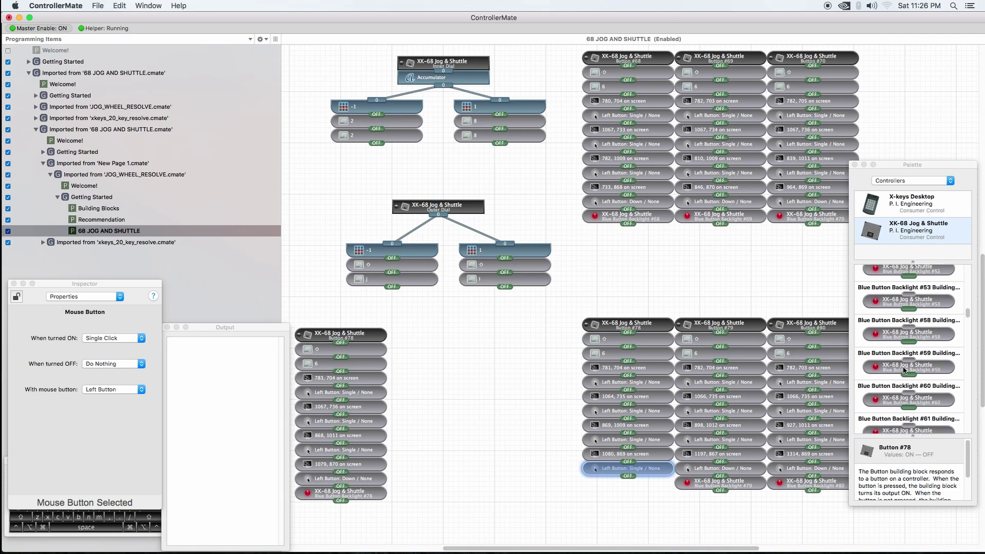
scroll(905, 370, up, 1)
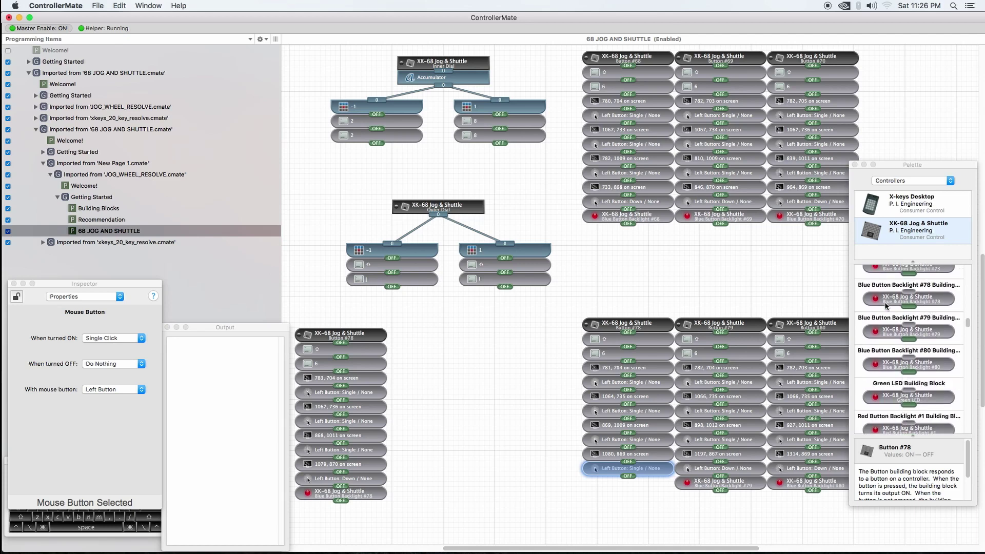
drag(930, 303, 653, 484)
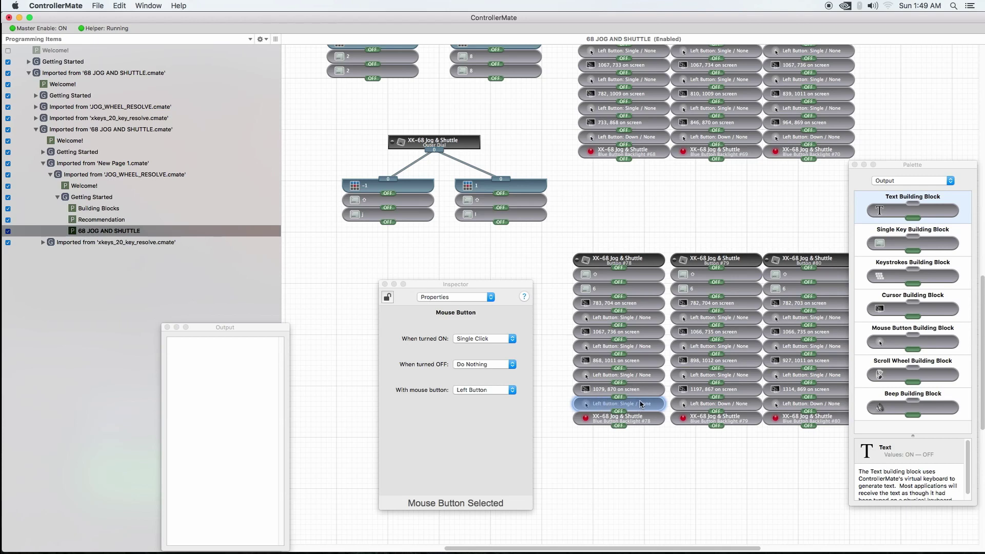
Step: Set the final Mouse Button block's 'When turned ON' action to Button Down
click(489, 339)
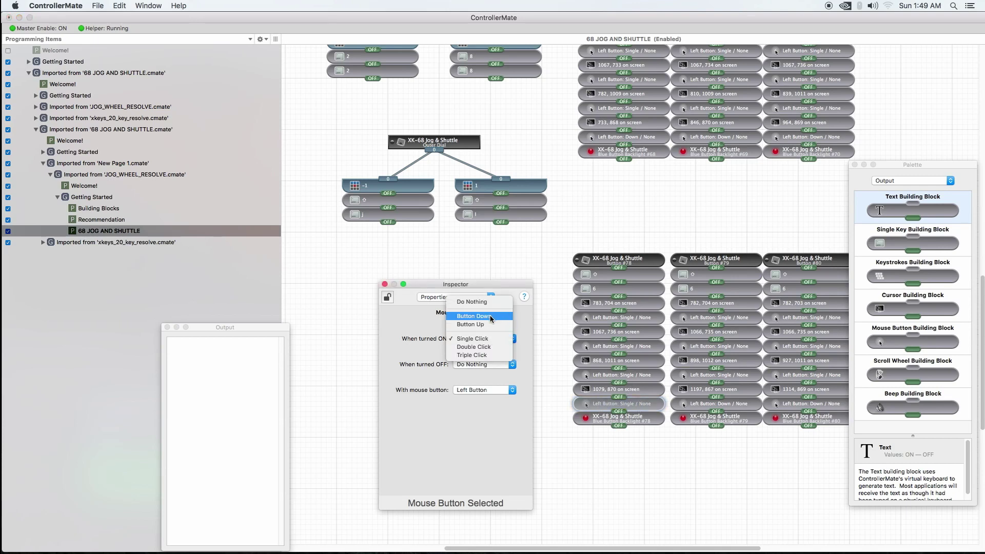
click(491, 317)
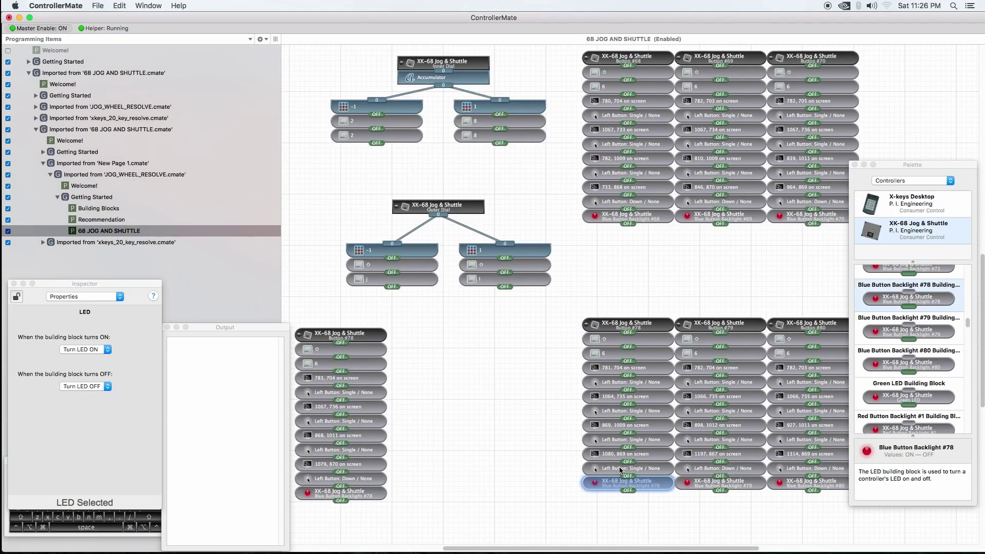
mouse_move(615, 472)
click(927, 180)
click(927, 180)
click(926, 176)
click(920, 168)
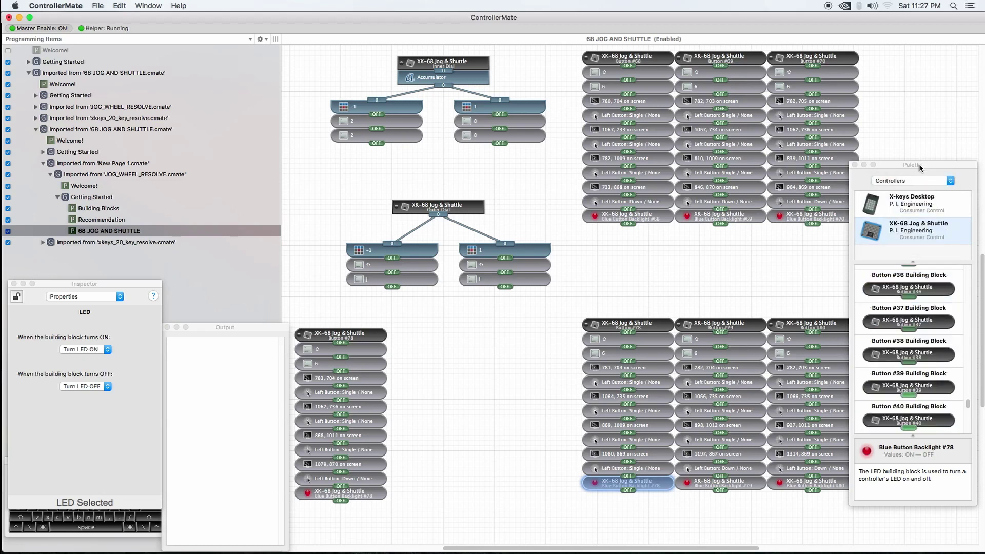
click(920, 168)
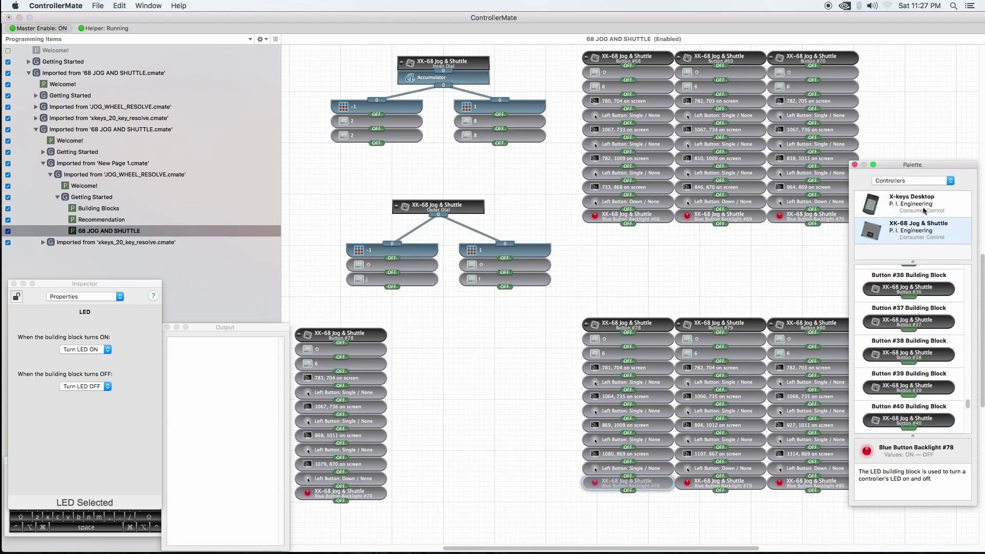
double_click(925, 422)
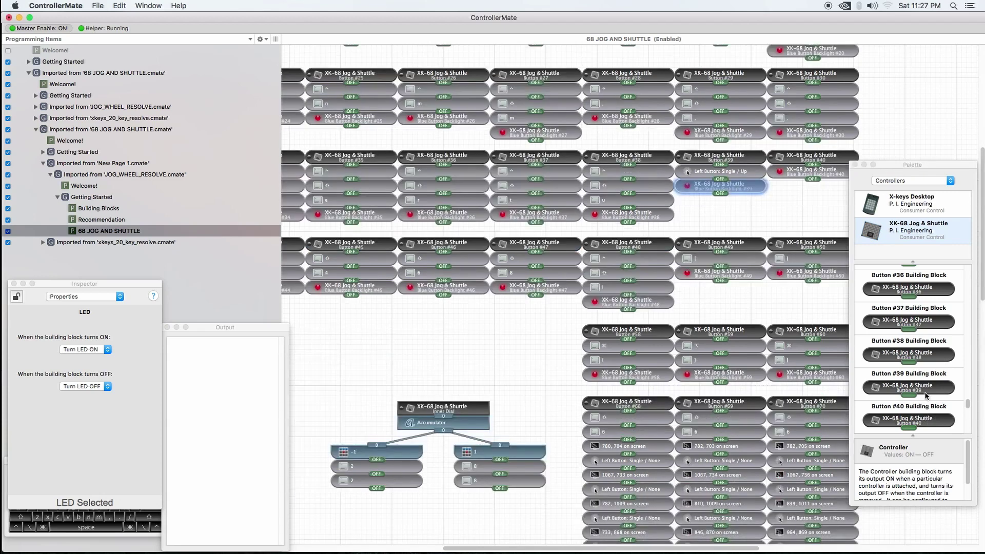
Step: Inspect Button #39's trigger, its left-click step and the Blue Button Backlight #39 LED, with the Palette on Output
click(737, 157)
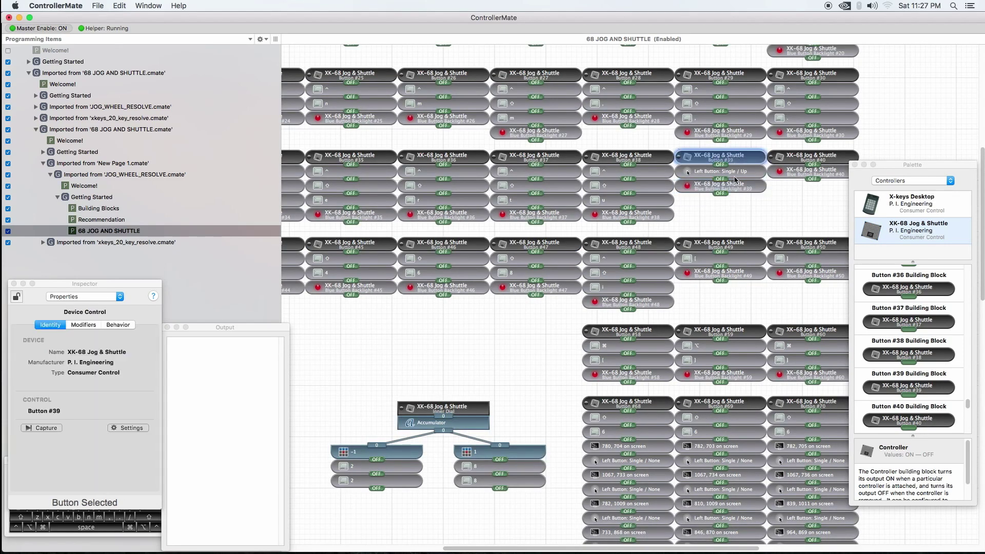
click(738, 174)
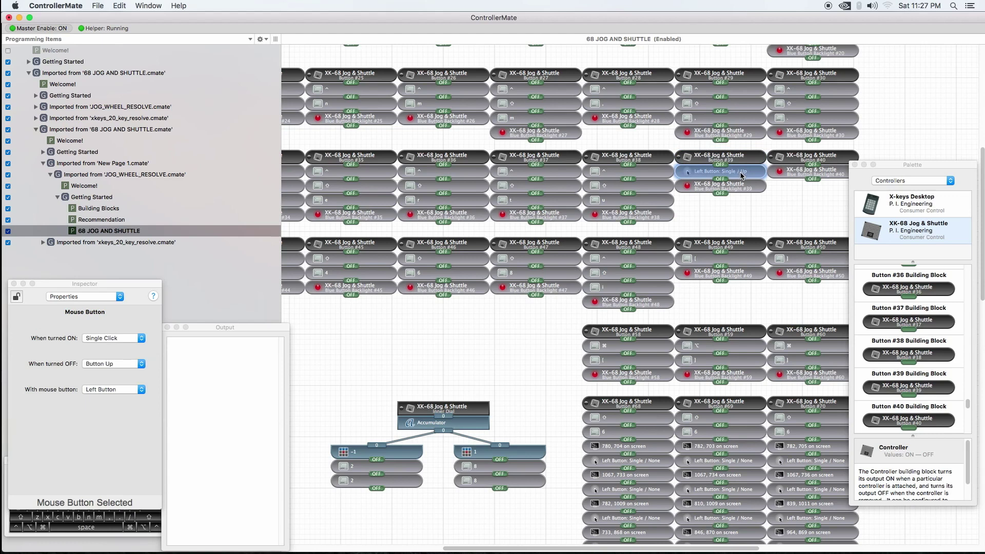
click(913, 181)
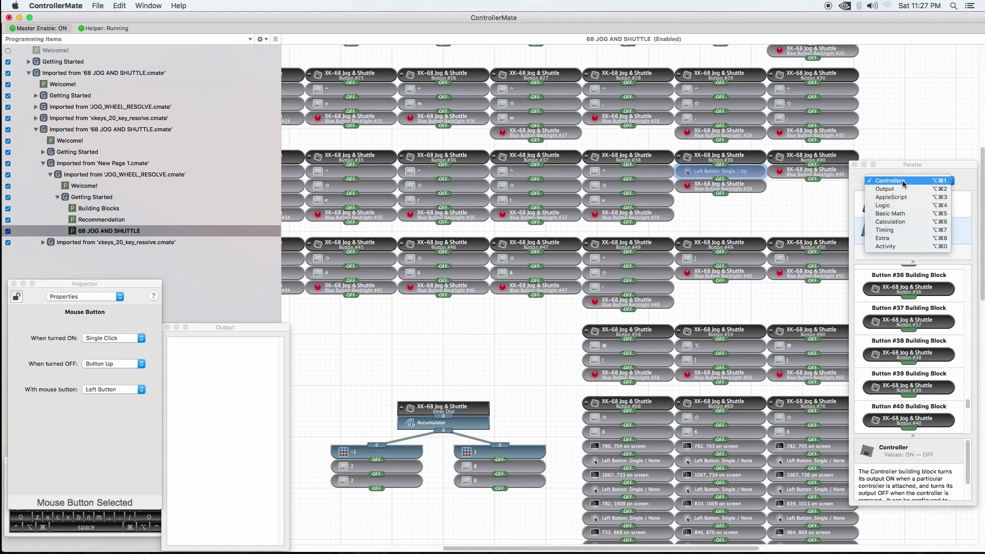
click(891, 191)
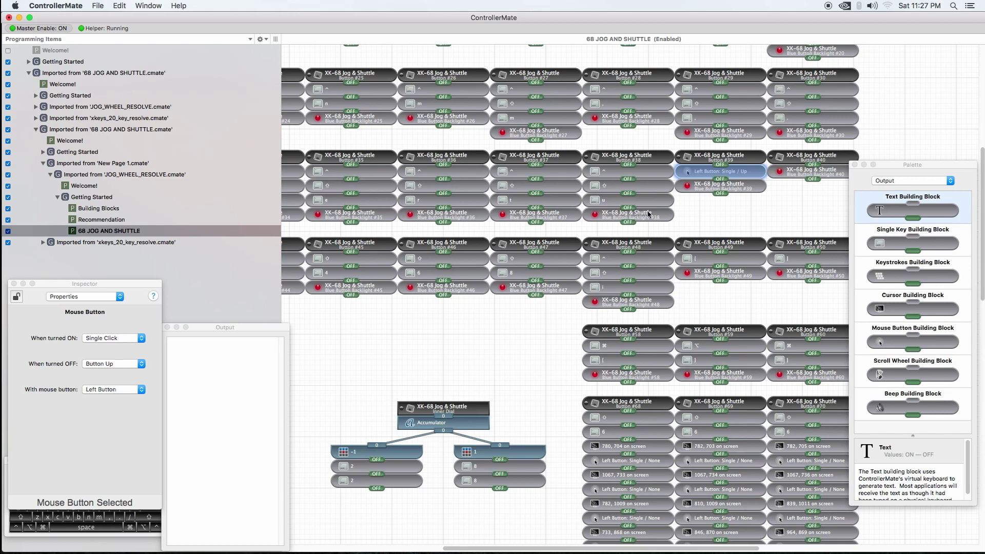
click(749, 189)
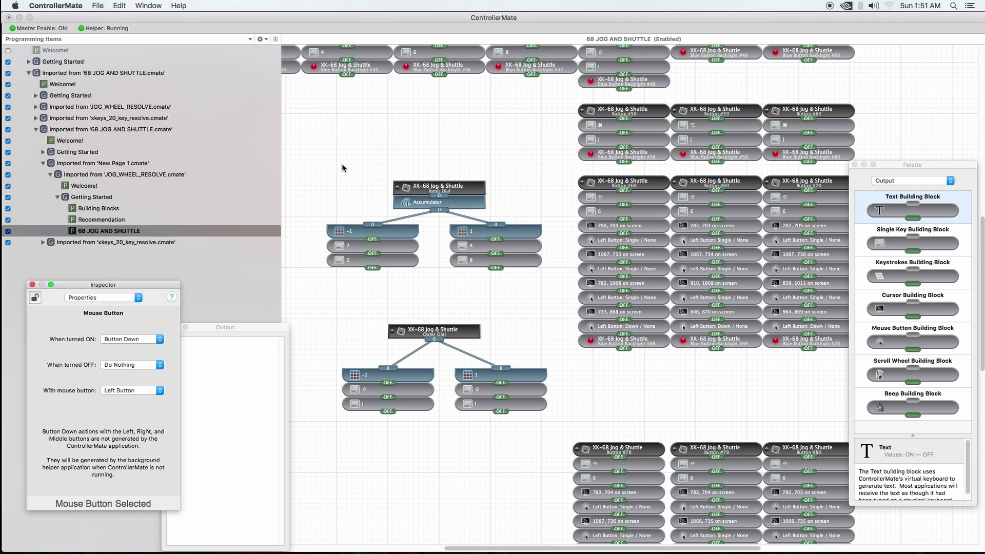
Step: Select the whole Inner Dial block group on the canvas
drag(328, 167, 526, 274)
Step: Place a second, unconnected Inner Dial block from the Controllers palette below the existing dial groups
click(517, 178)
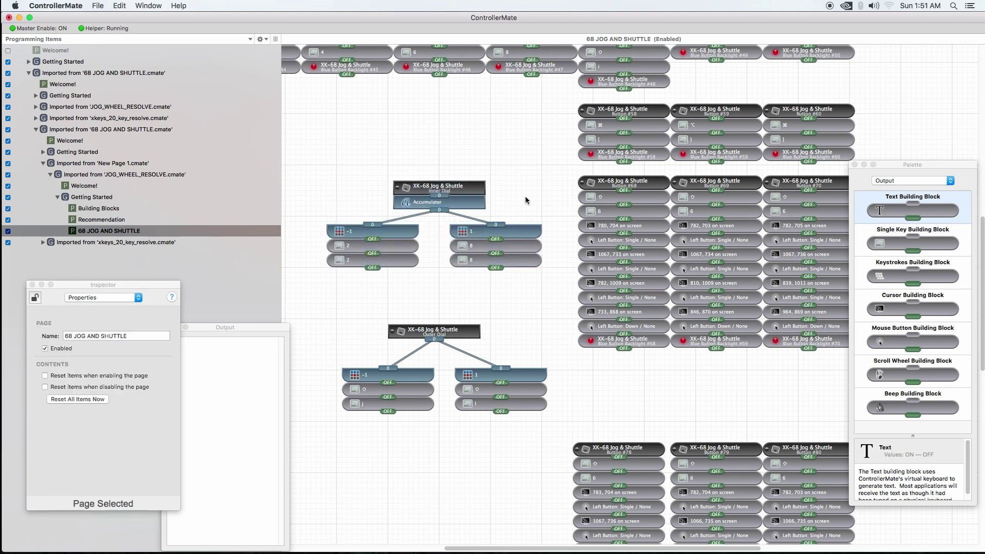
scroll(522, 267, down, 2)
scroll(495, 435, down, 5)
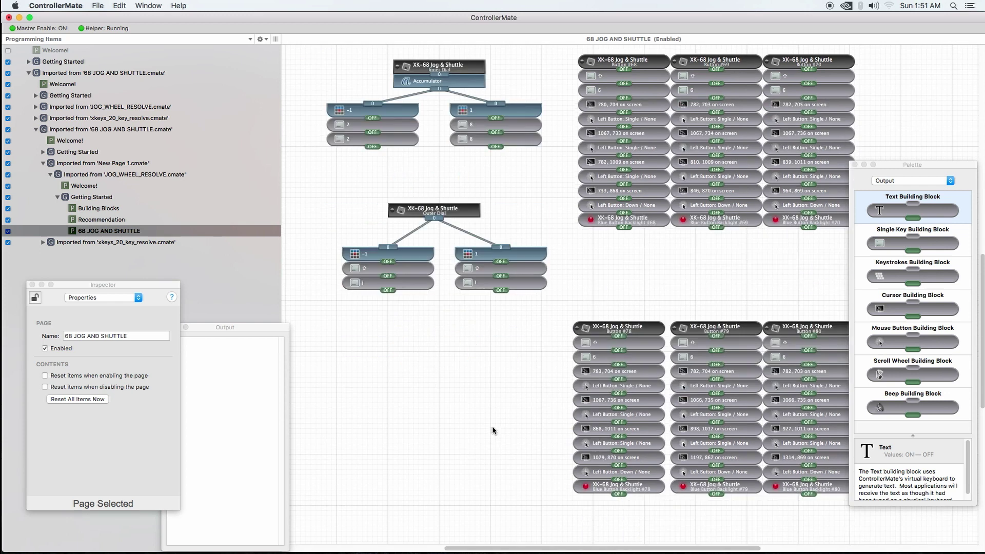
click(458, 68)
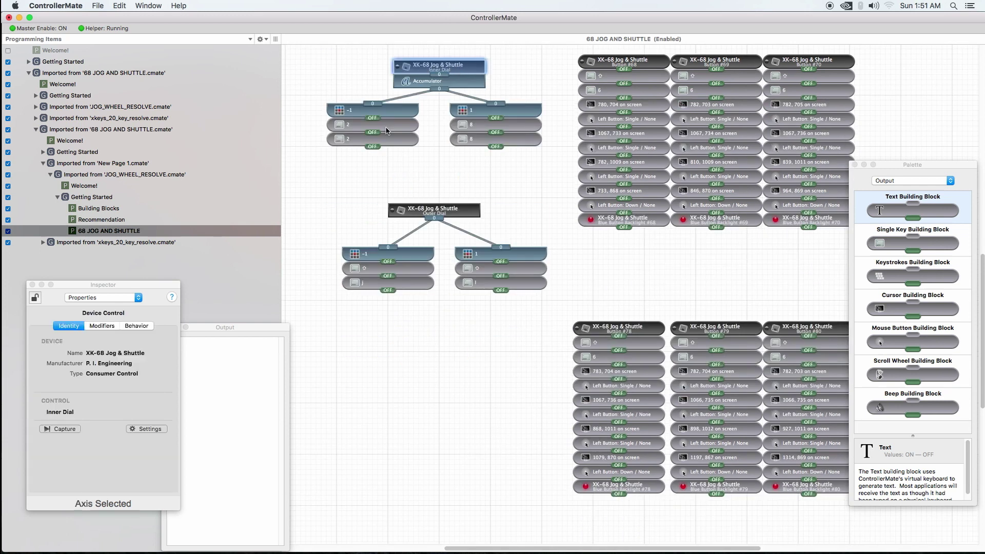
click(944, 165)
click(924, 177)
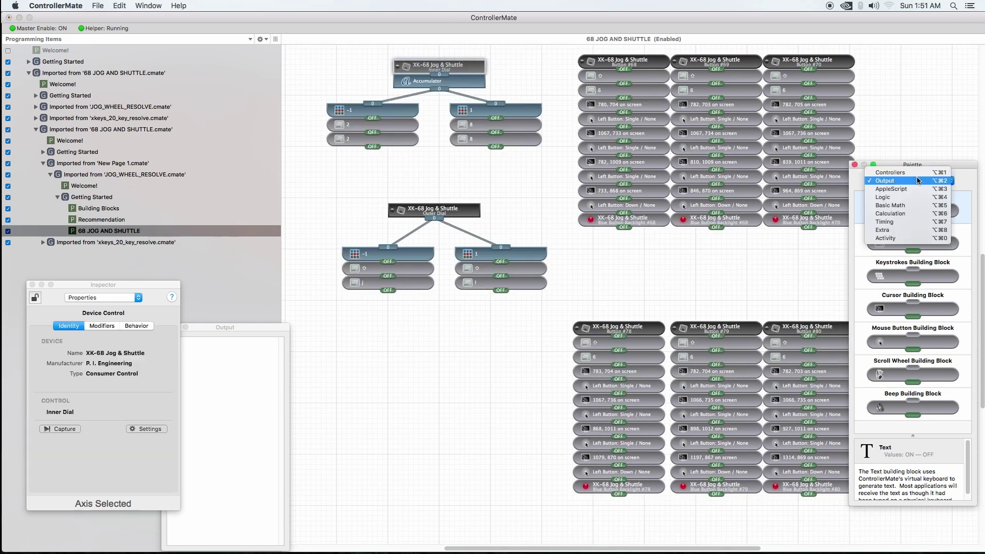
click(915, 172)
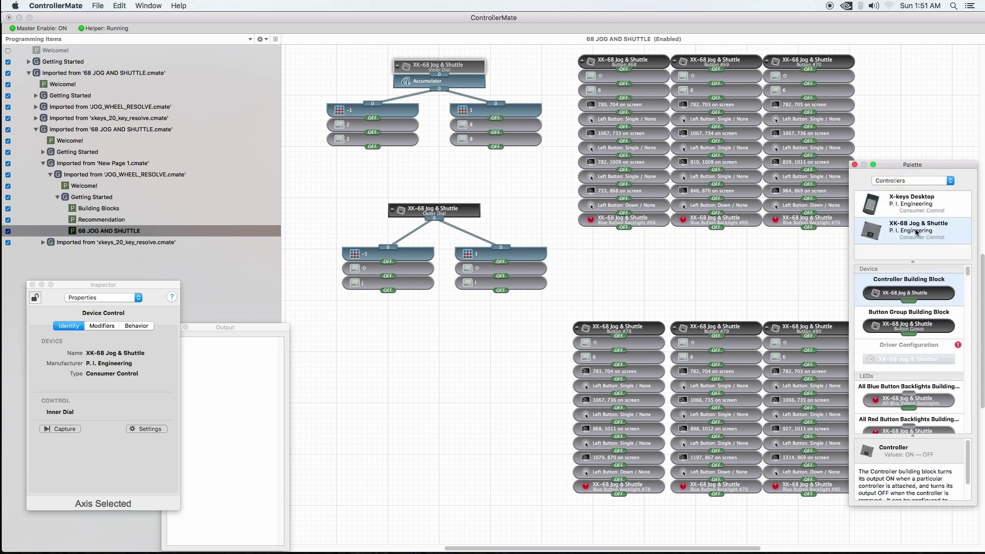
scroll(911, 349, down, 10)
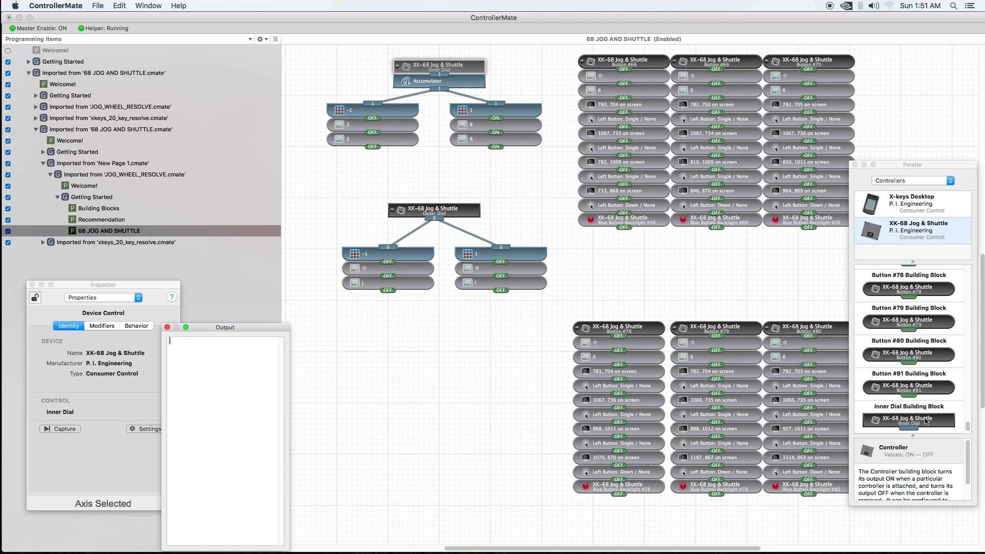
drag(908, 421, 426, 363)
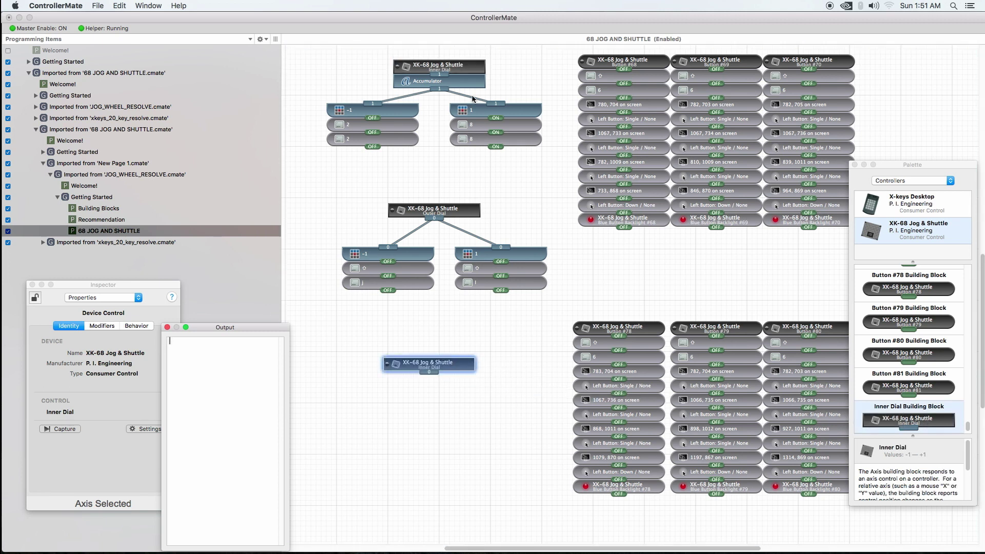
click(458, 87)
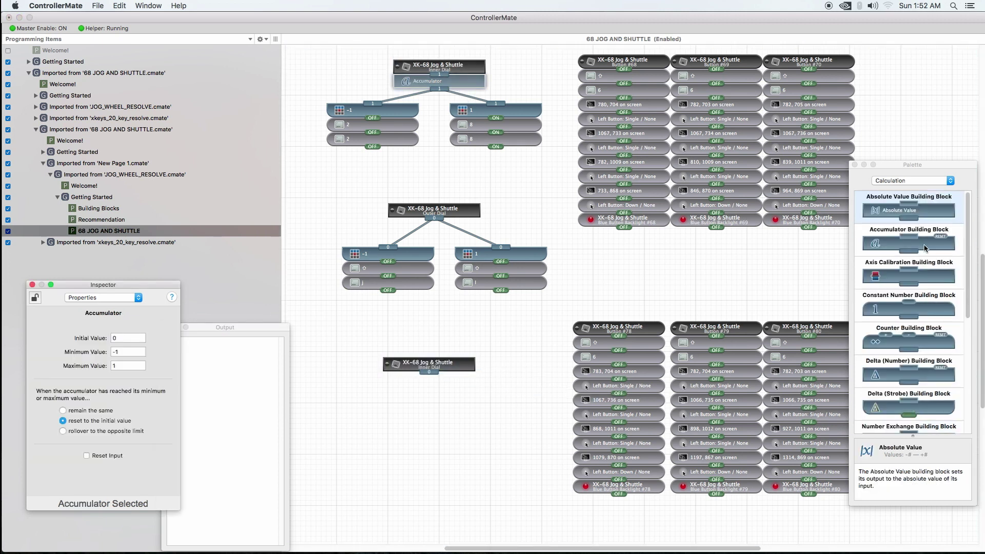
Step: Attach an Accumulator to the new Inner Dial: minimum -1, maximum 1, reset to initial value, Reset Input off
drag(925, 249, 444, 384)
click(445, 381)
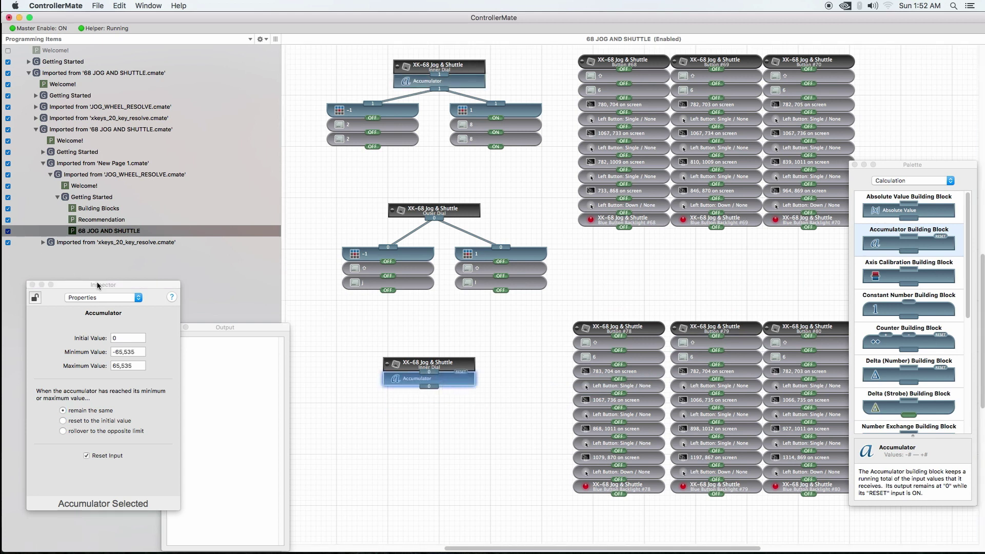
click(138, 338)
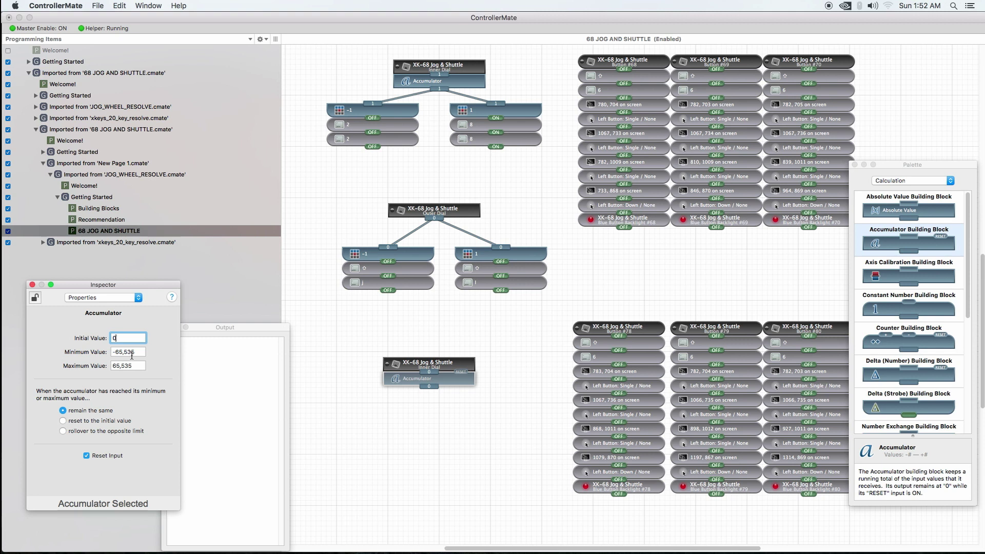
key(Tab)
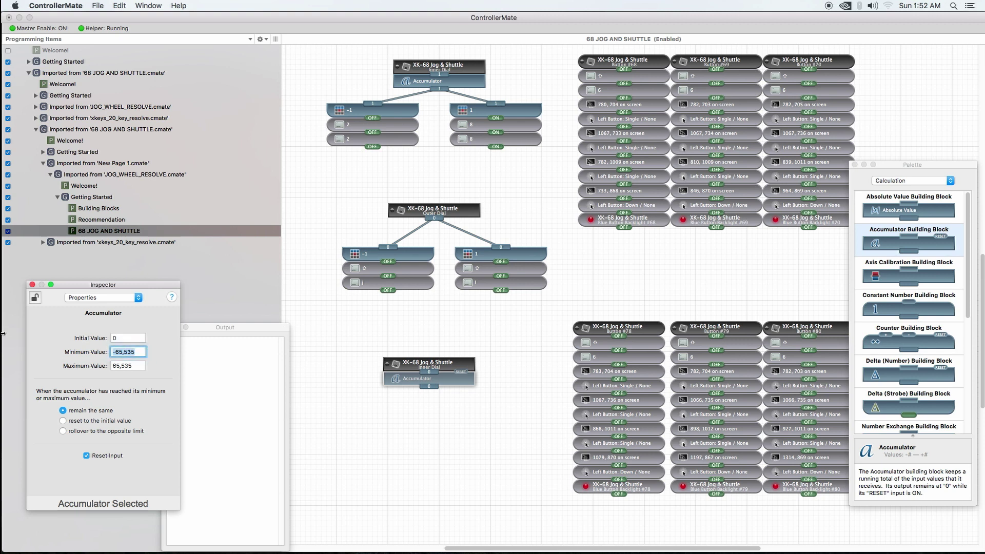
text(-1)
click(143, 365)
text(1)
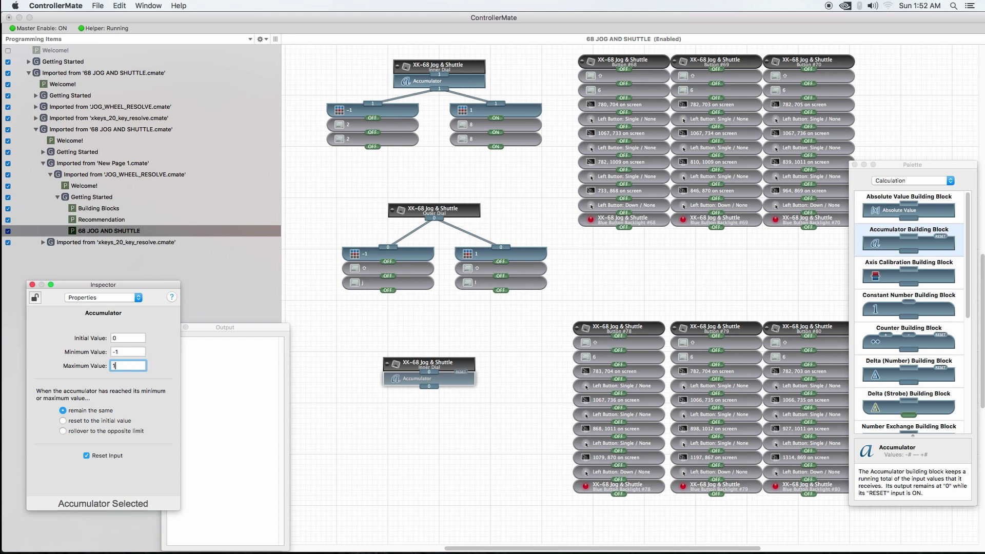
click(63, 421)
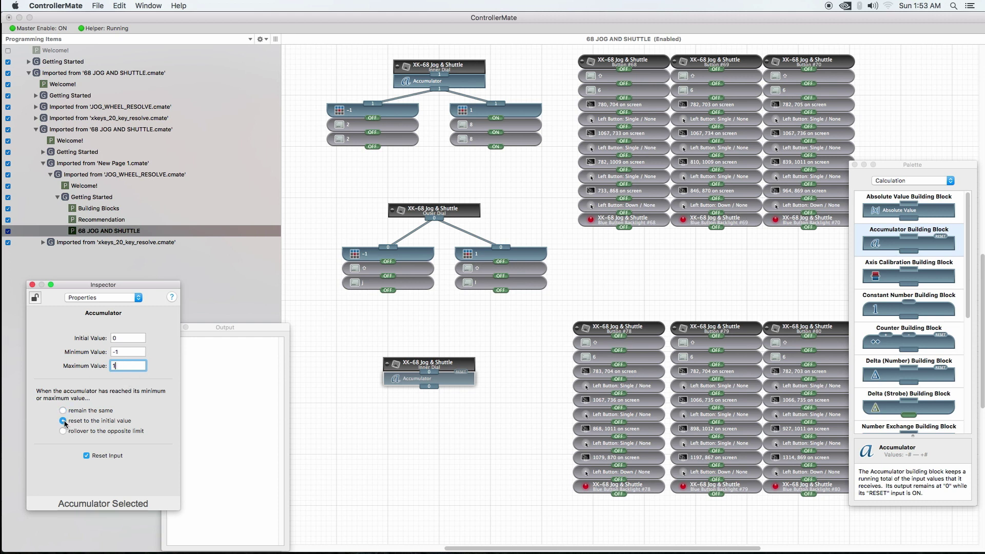
click(86, 457)
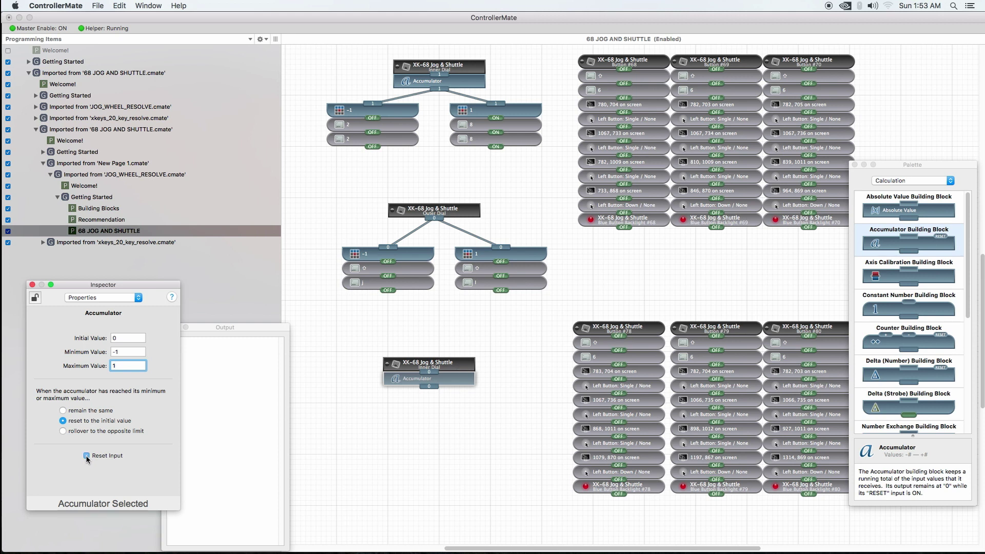
Step: Add two Value Selector blocks below the new Accumulator and wire the Accumulator into both
click(454, 411)
scroll(909, 308, down, 5)
click(913, 180)
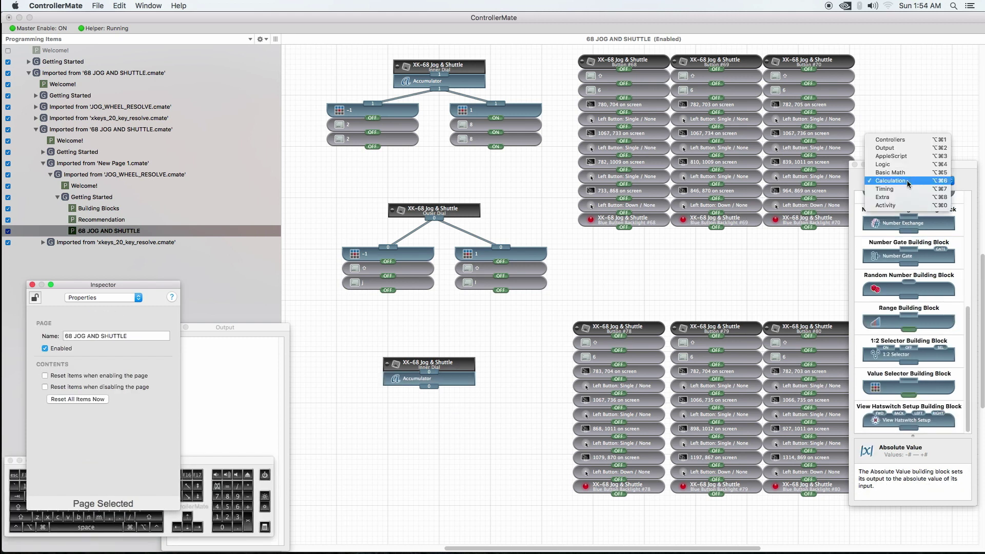
click(908, 184)
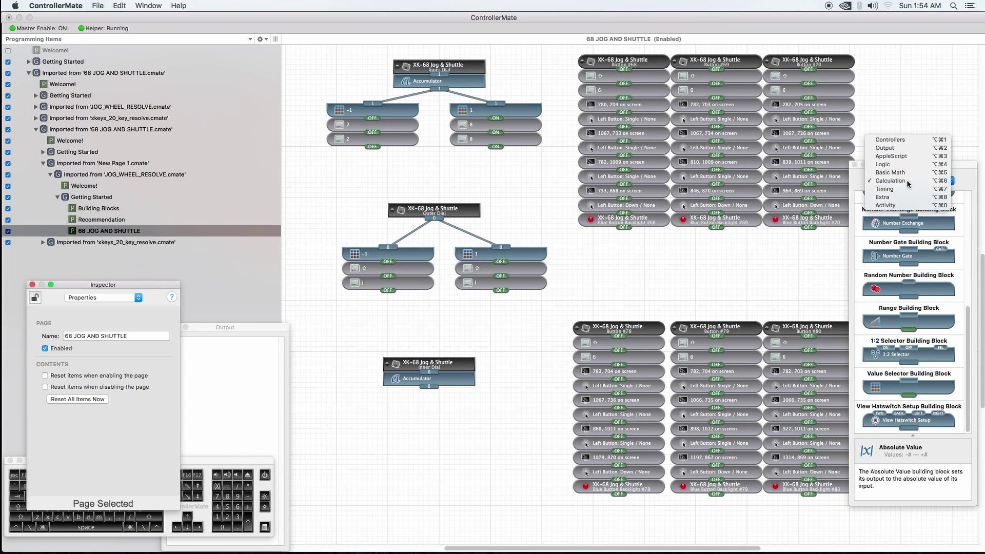
scroll(916, 411, down, 5)
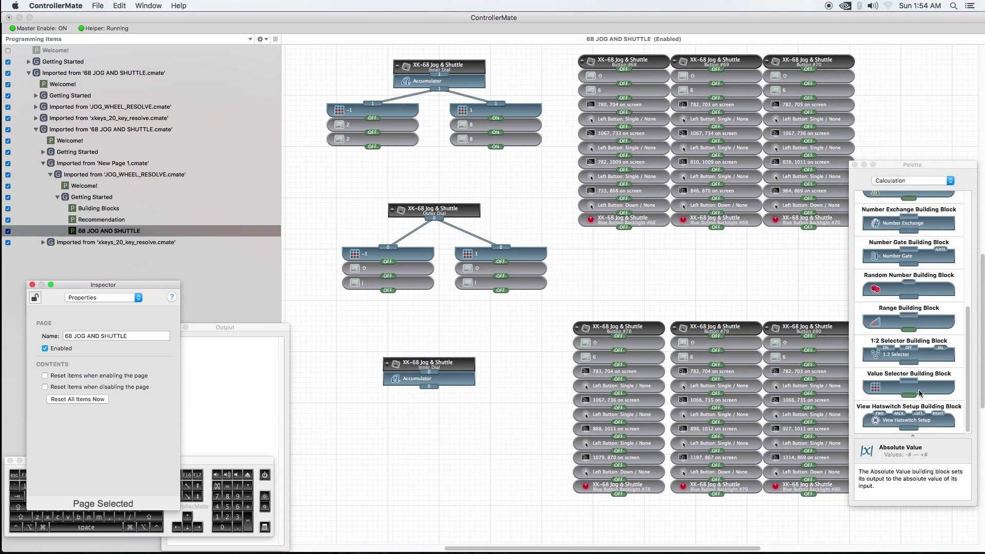
drag(911, 391, 394, 418)
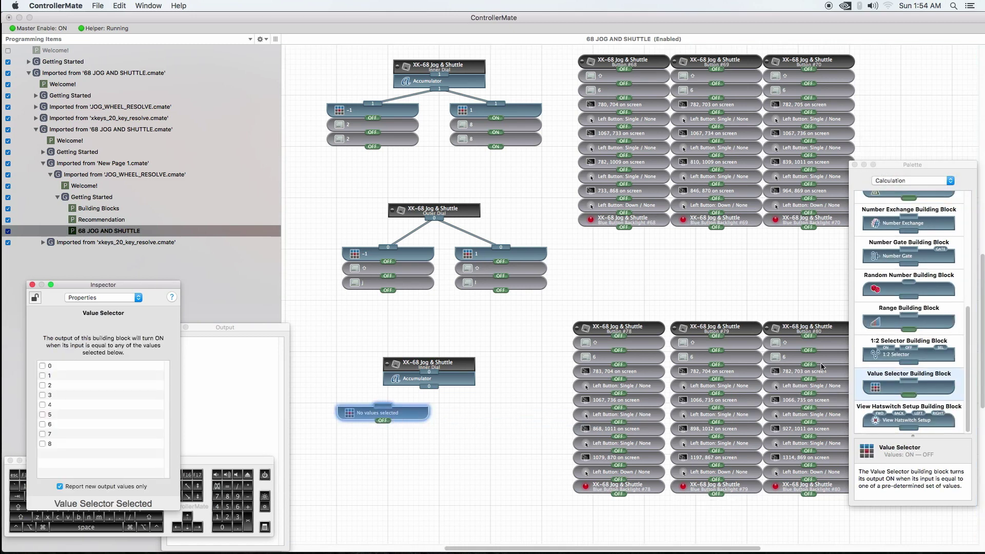
drag(939, 390, 530, 418)
click(407, 417)
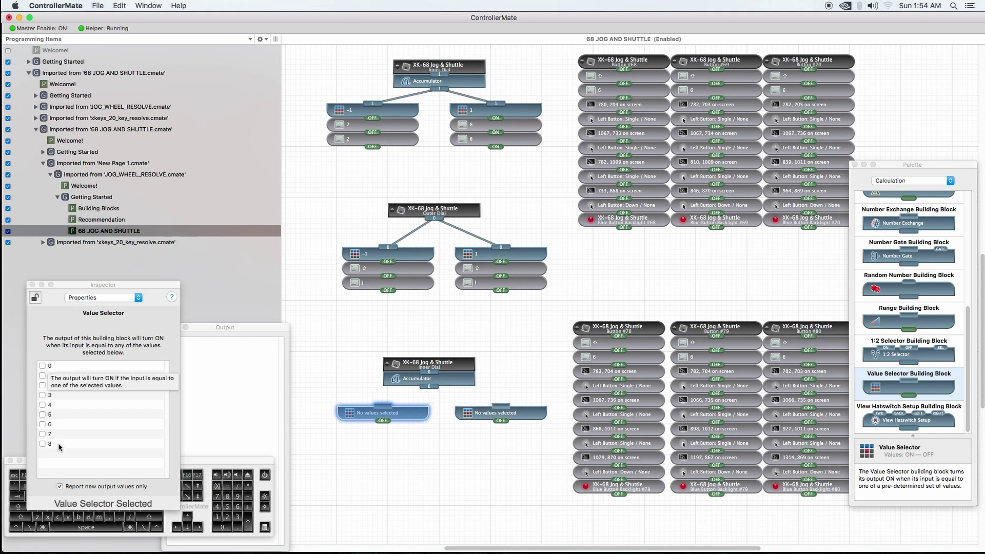
drag(428, 388, 383, 406)
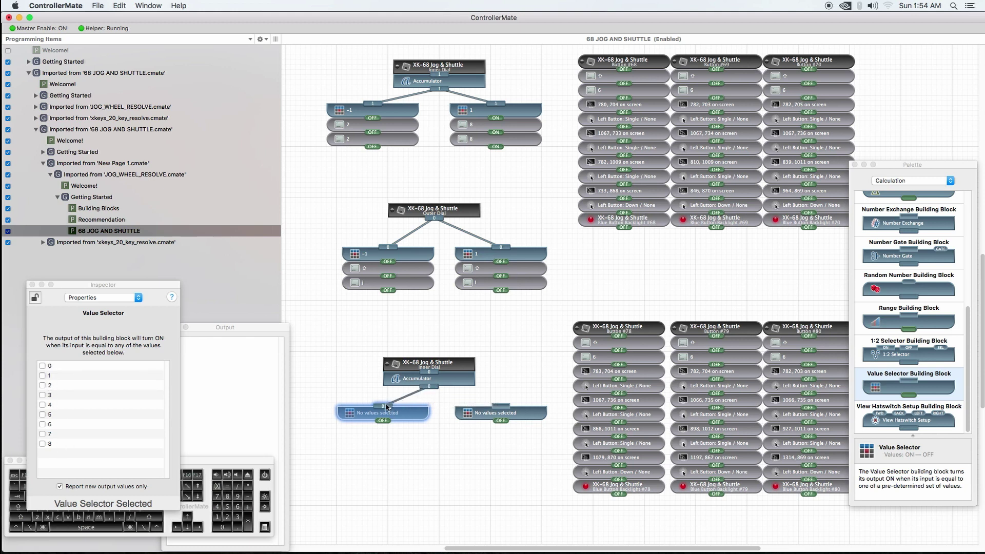
drag(433, 388, 496, 408)
click(408, 436)
Step: Set the left Value Selector to turn on at -1 and the right one at 1
click(405, 421)
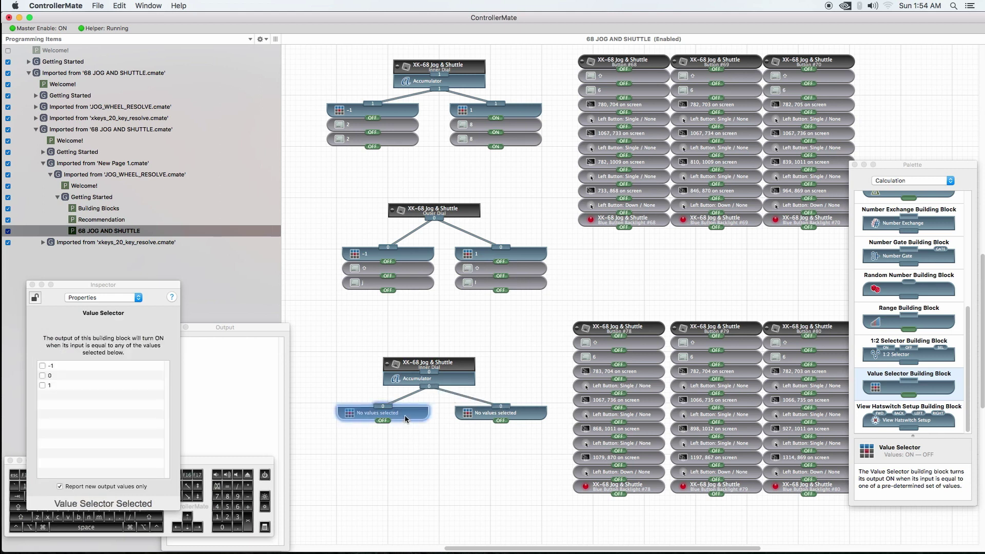
click(407, 441)
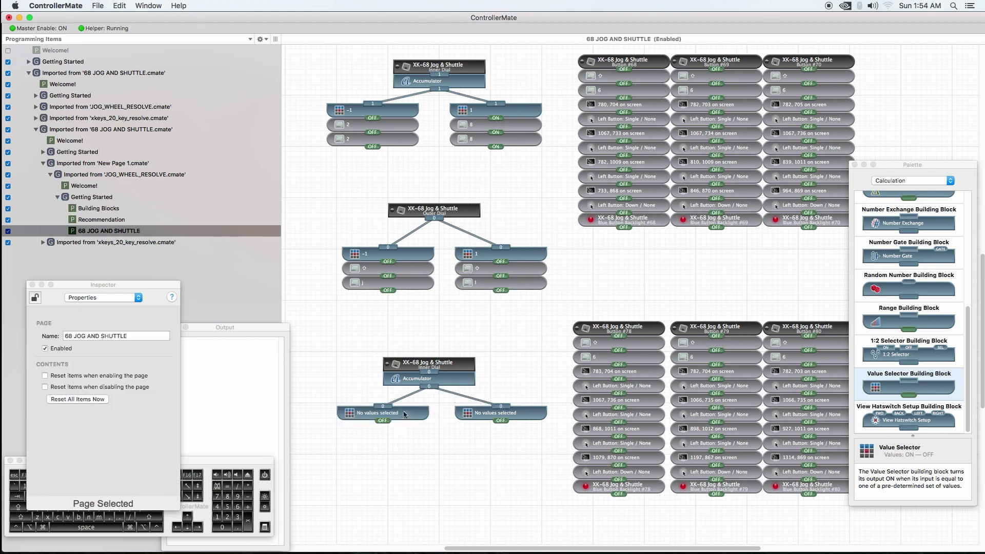
click(403, 415)
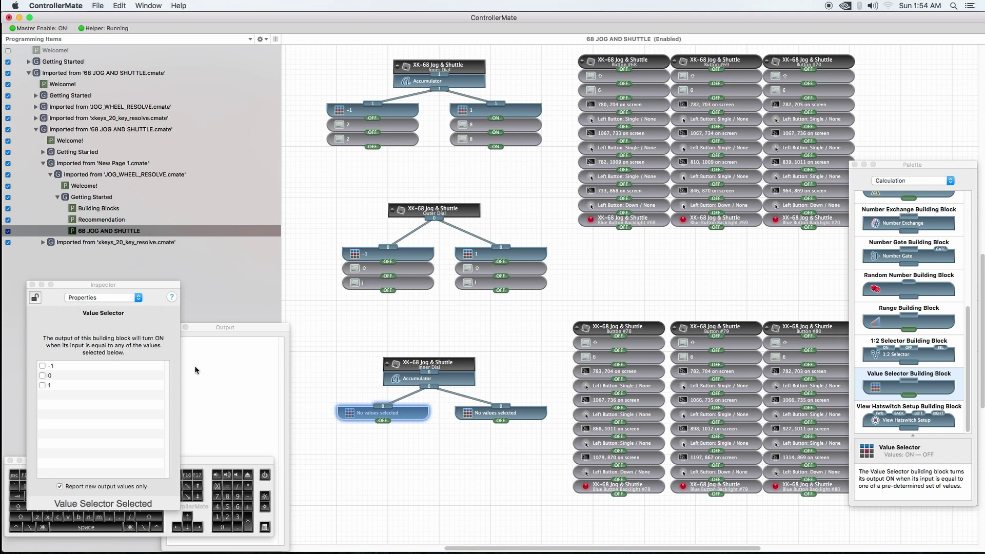
click(43, 366)
click(431, 454)
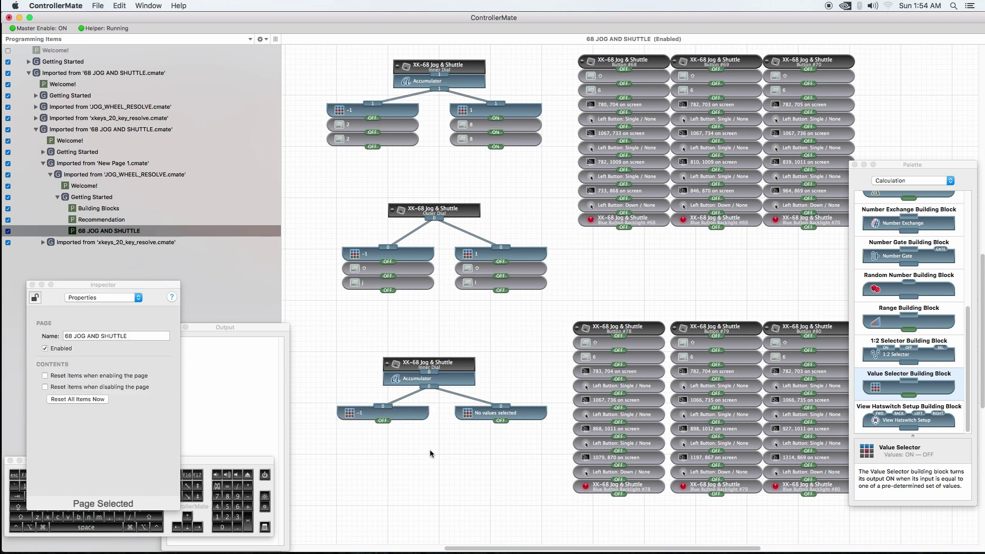
click(475, 419)
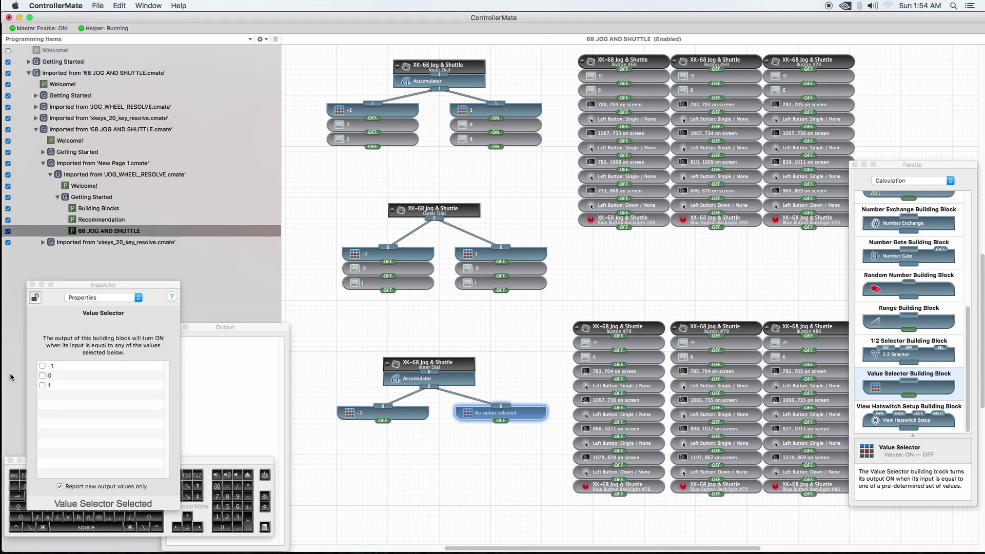
click(44, 385)
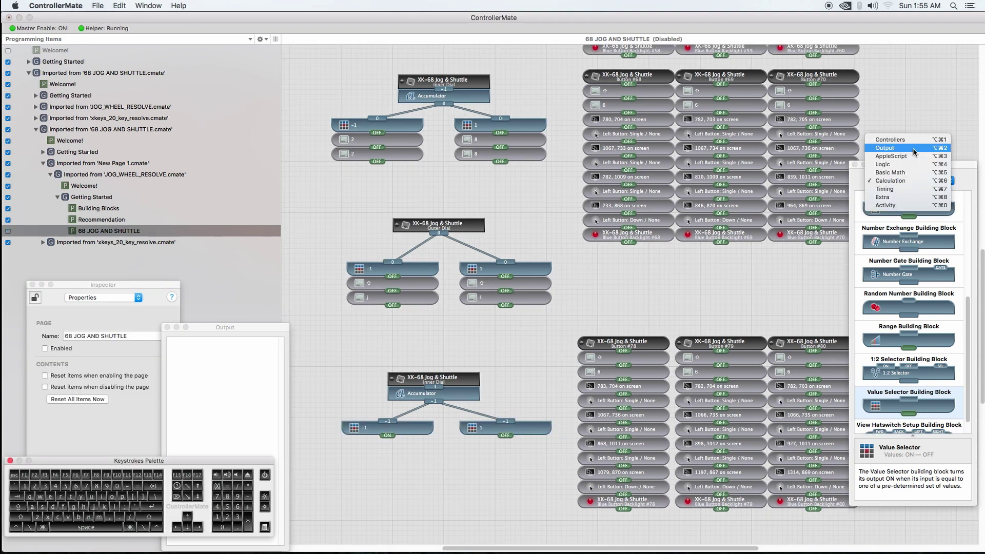
click(911, 170)
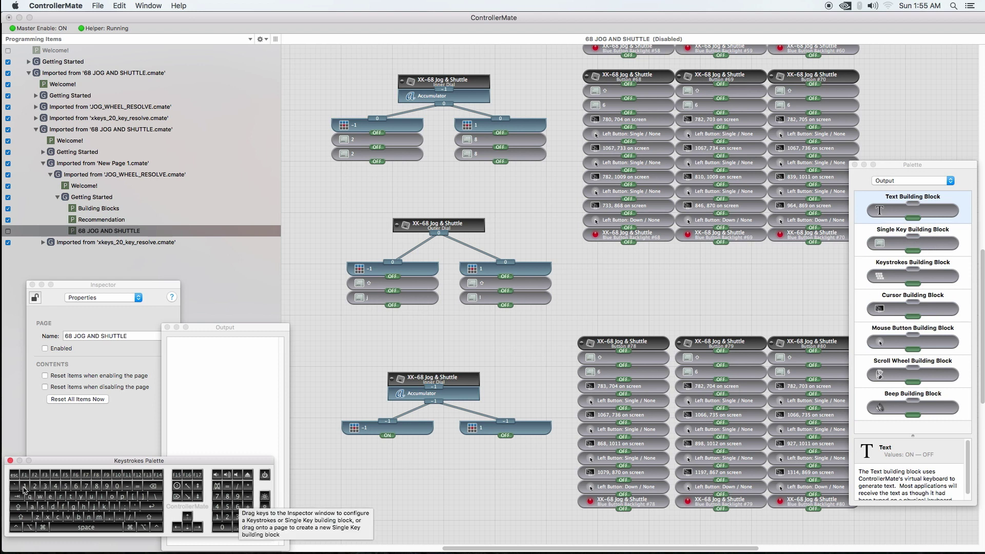
Step: Add two one-shot keypad 2 keystrokes under the -1 Value Selector
drag(228, 518, 382, 464)
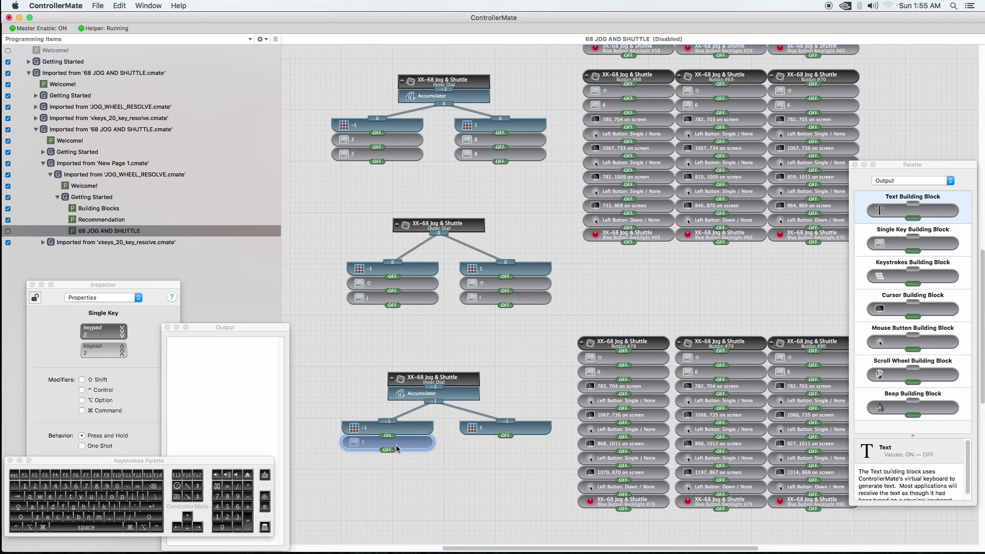
click(83, 447)
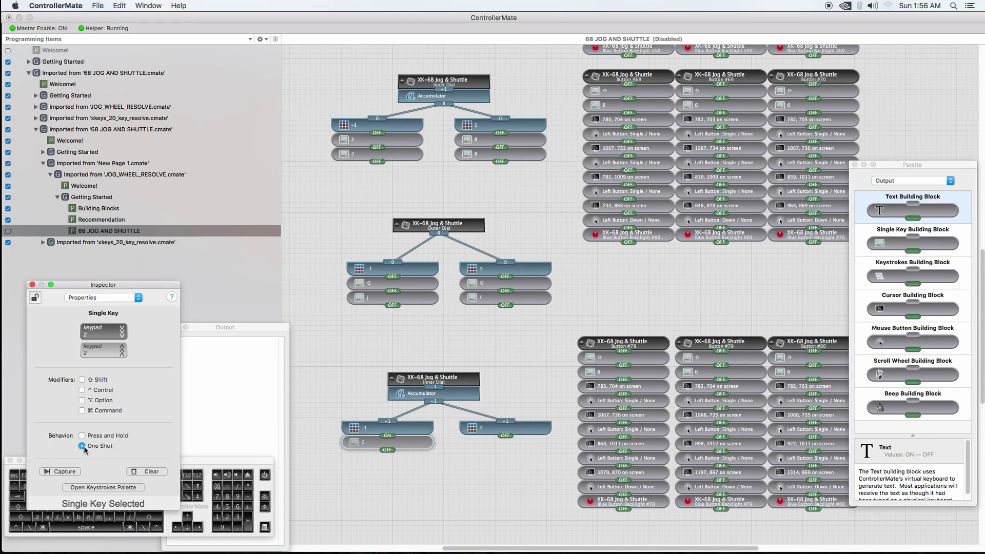
click(223, 461)
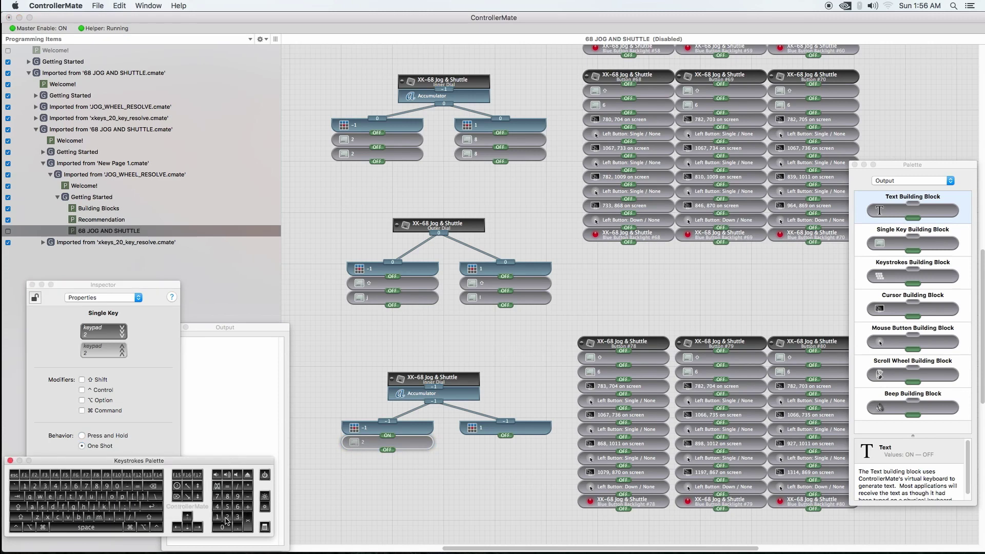
drag(228, 517, 383, 455)
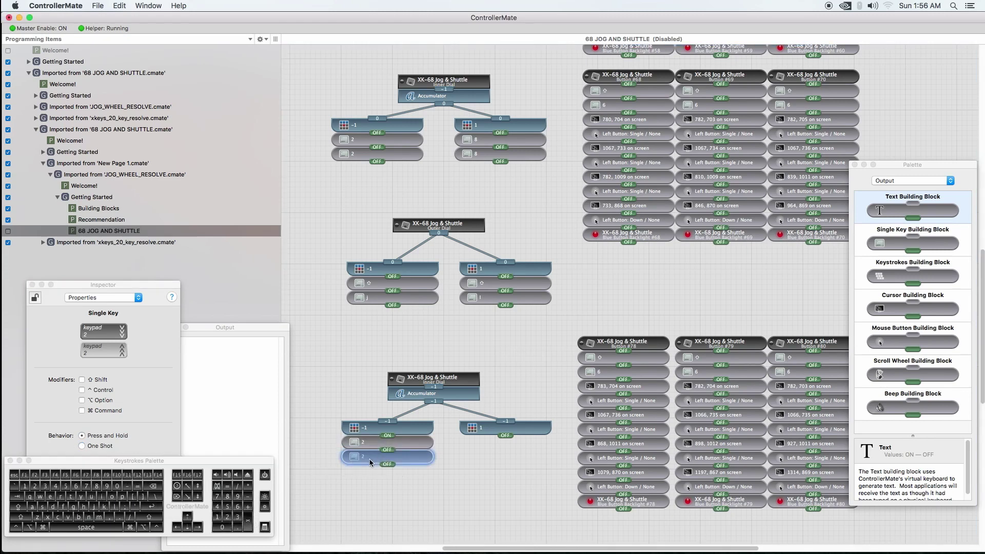
click(83, 446)
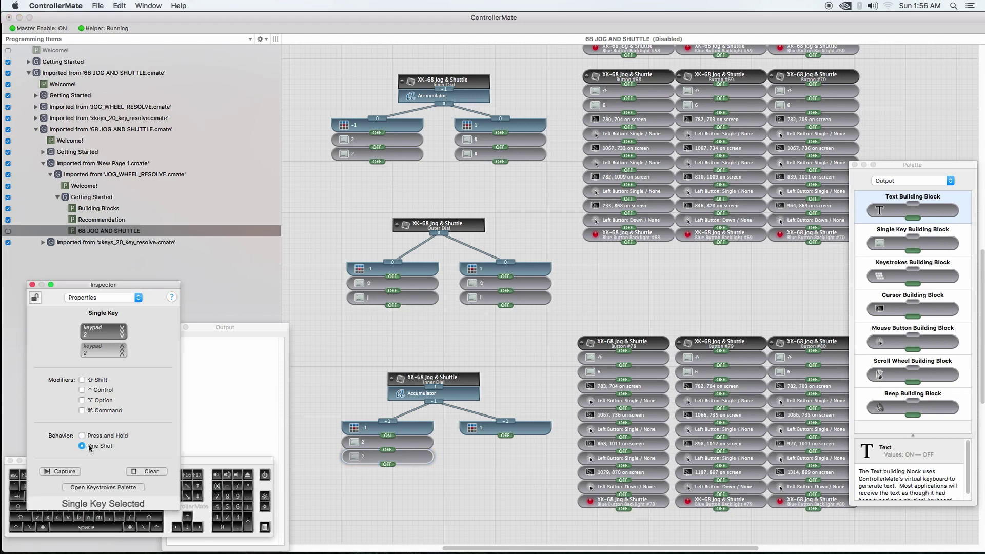
click(473, 470)
Step: Add two one-shot keypad 8 keystrokes under the 1 Value Selector
drag(227, 496, 485, 453)
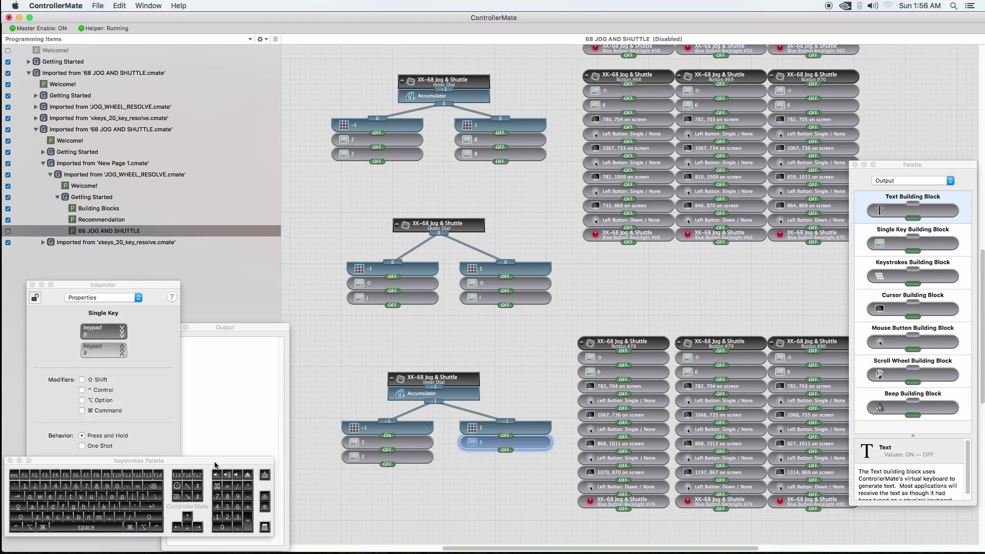
click(103, 447)
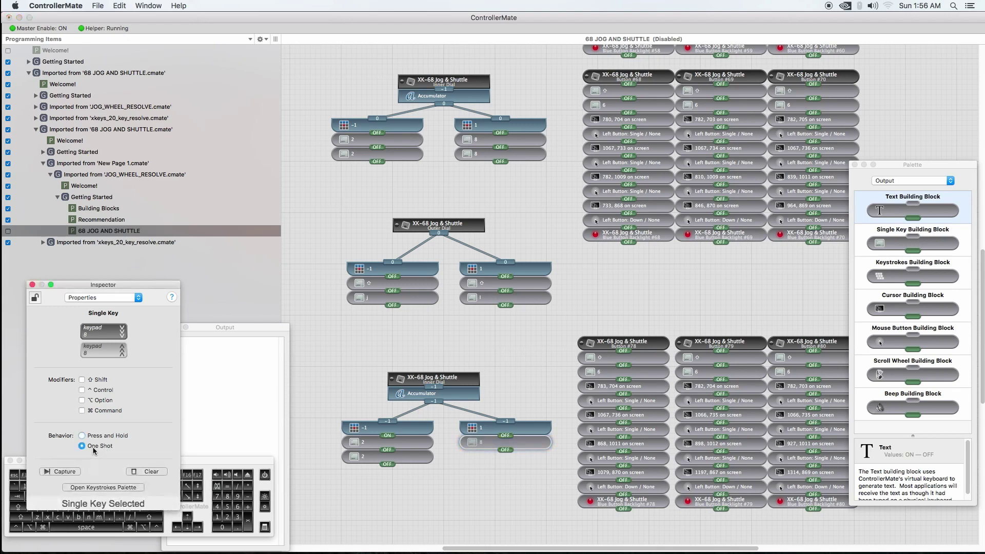
click(229, 497)
drag(228, 496, 486, 456)
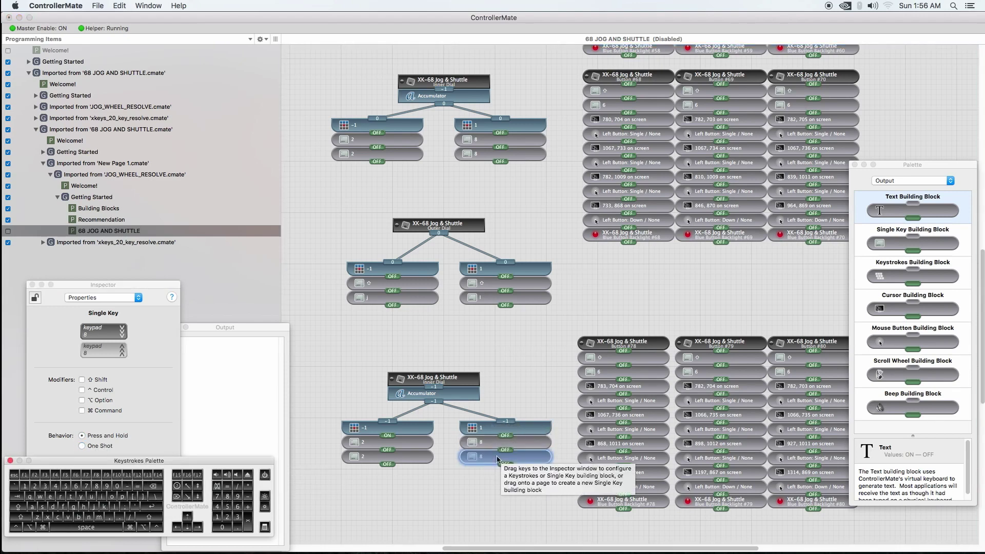
click(84, 446)
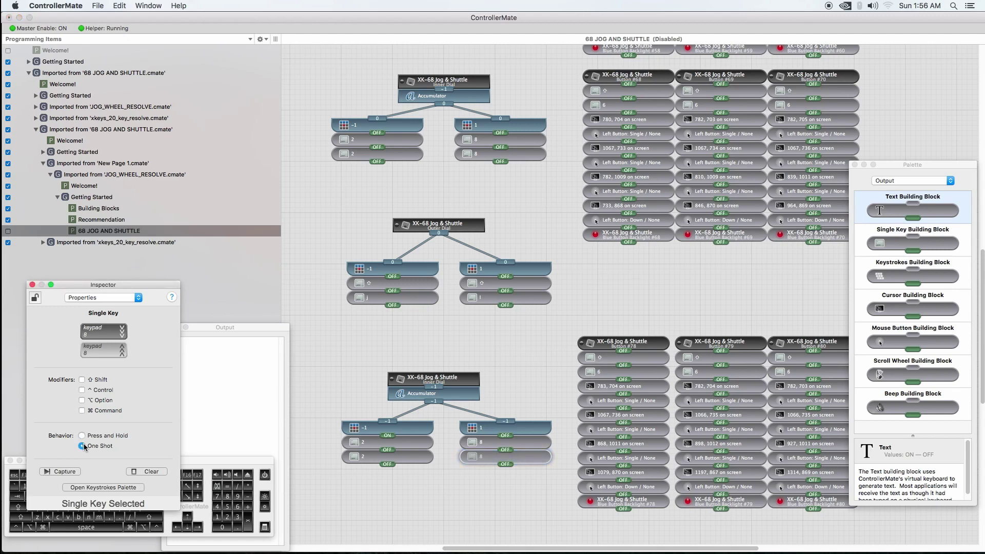
click(329, 465)
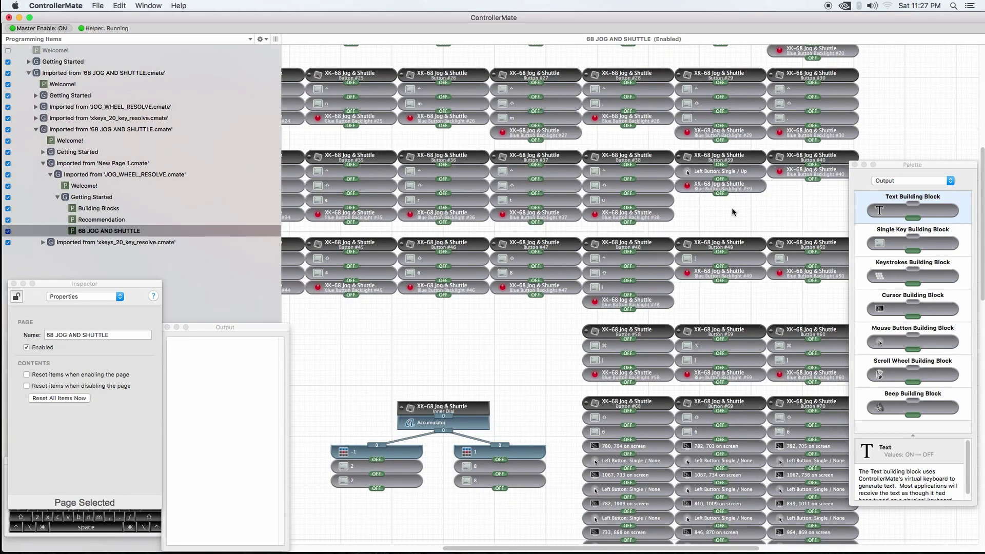
Step: Delete the duplicate Button #78 column from the page
scroll(481, 377, down, 3)
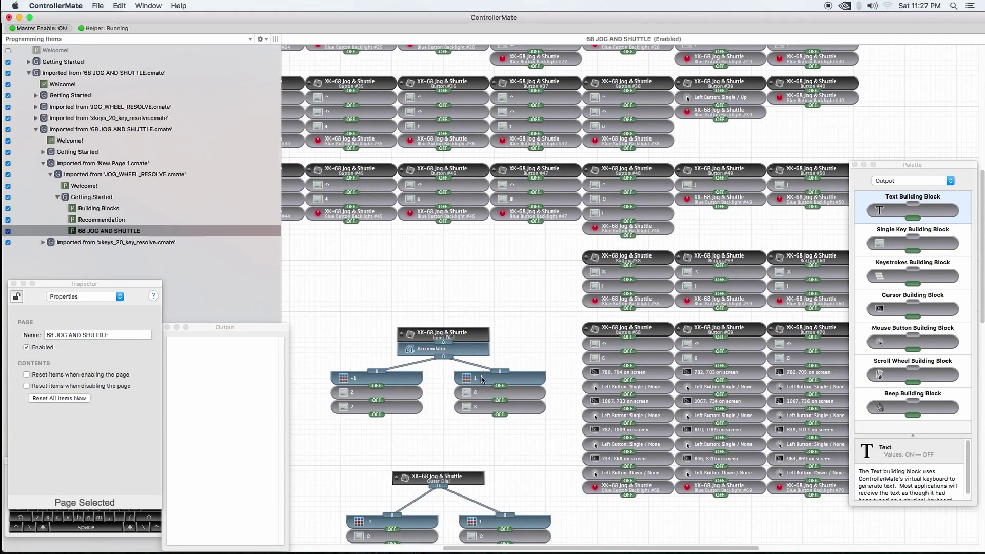
scroll(481, 379, down, 5)
scroll(482, 380, up, 3)
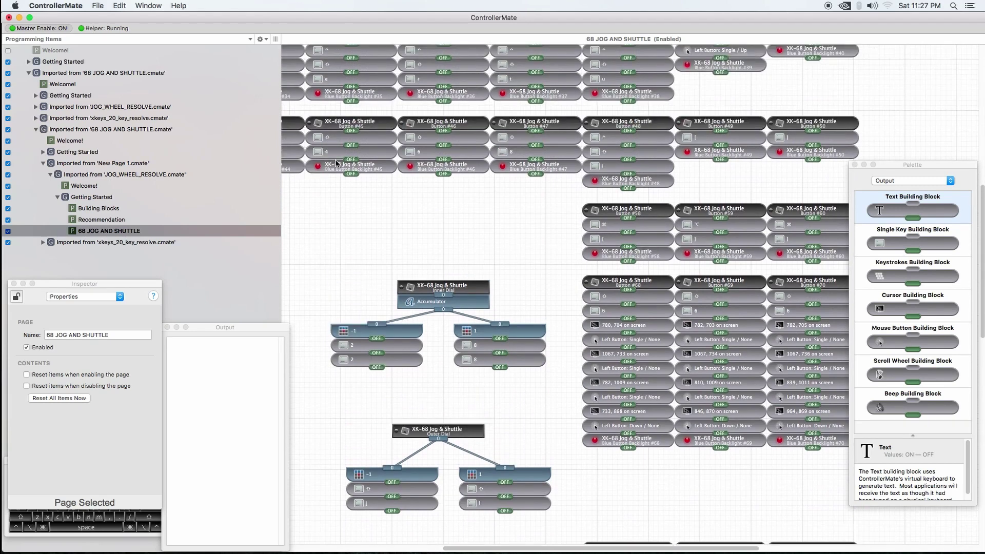
click(98, 6)
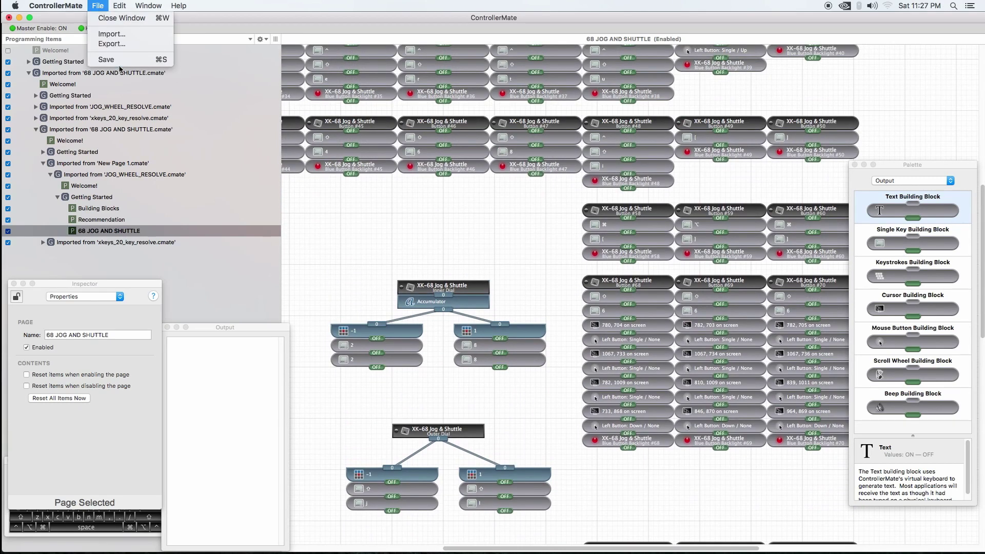
click(375, 223)
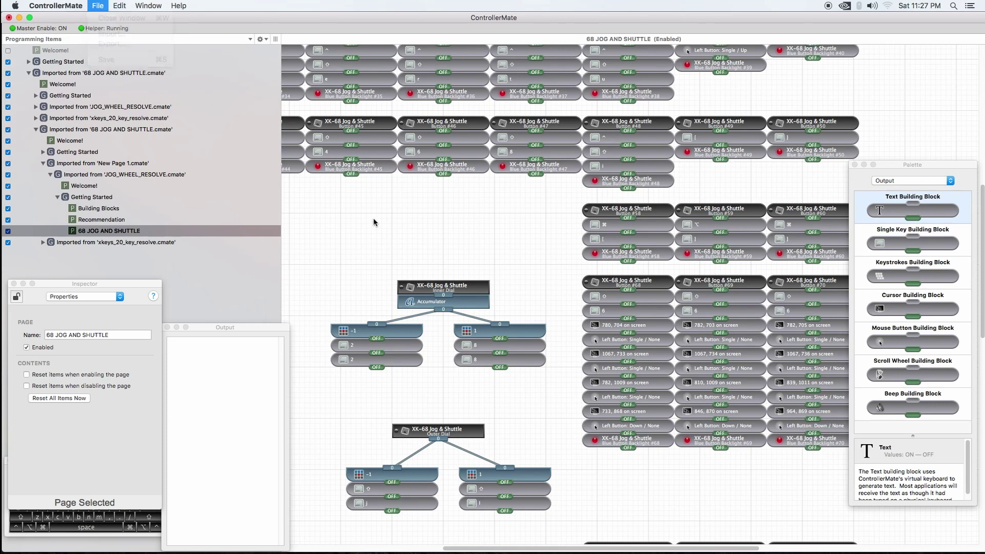
scroll(392, 293, down, 10)
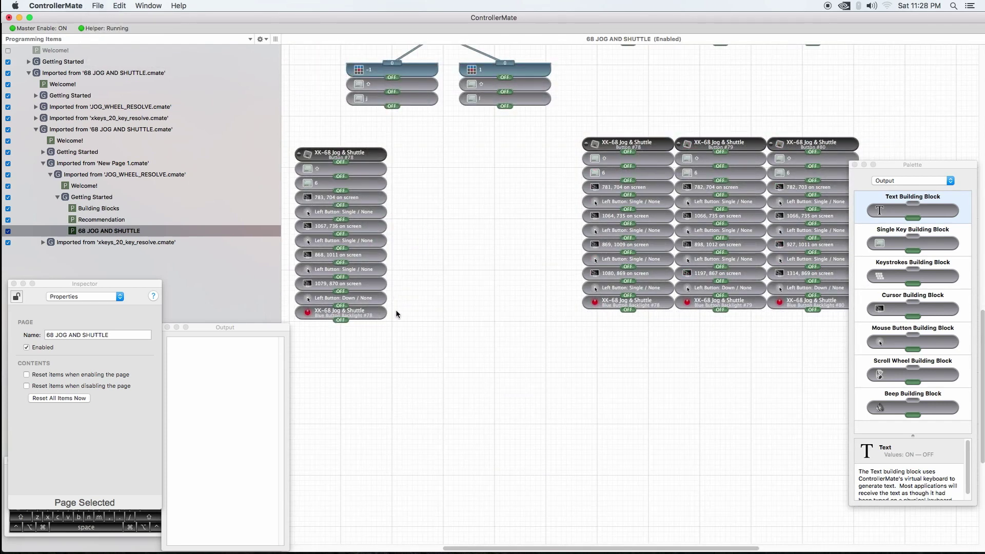
scroll(477, 301, up, 3)
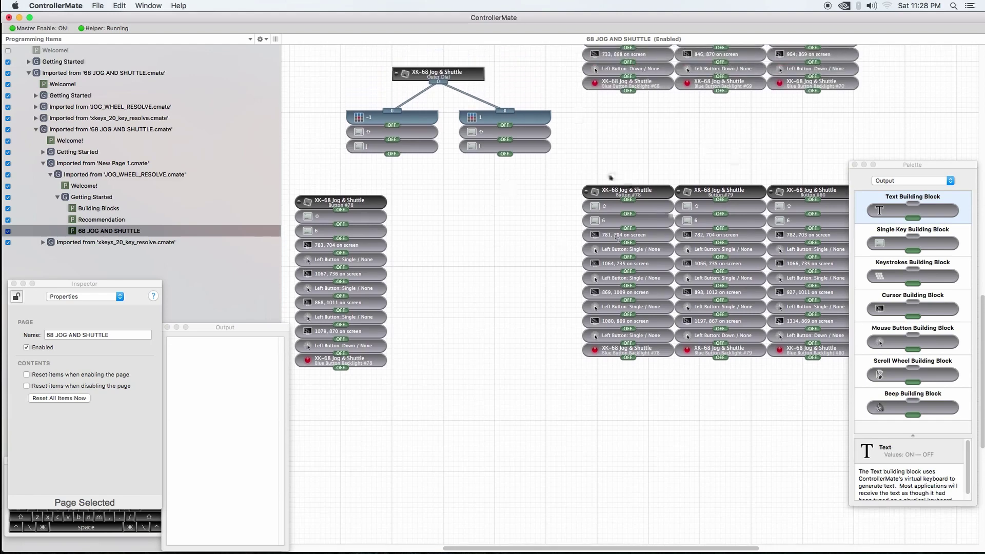
drag(563, 186, 640, 371)
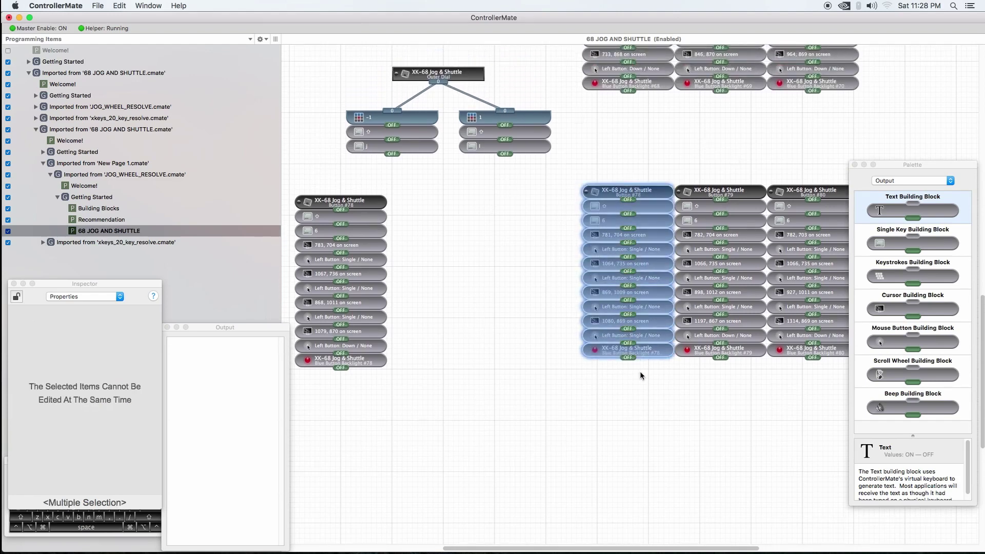
key(Delete)
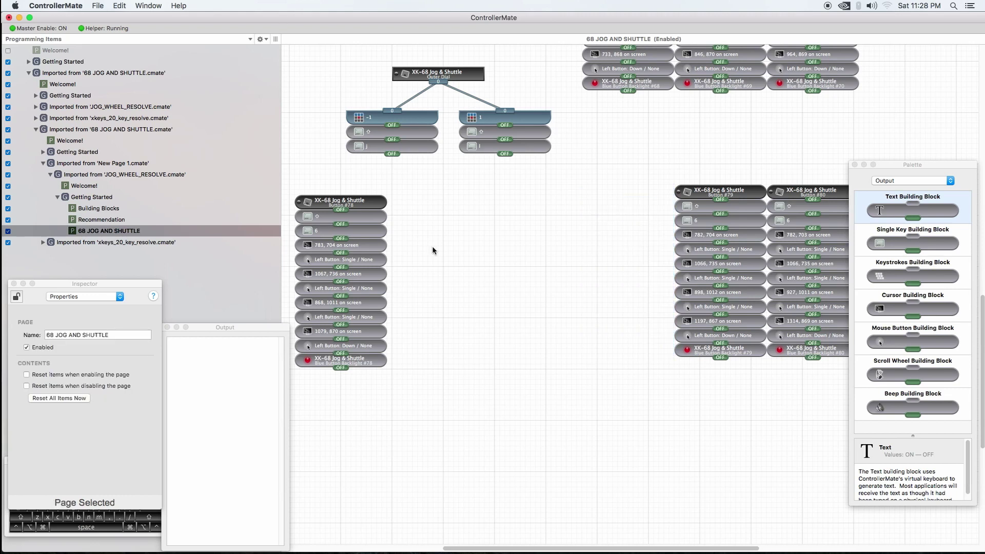
Step: Move the remaining Button #78 column beside the Button #79 and #80 chains
drag(376, 199, 344, 380)
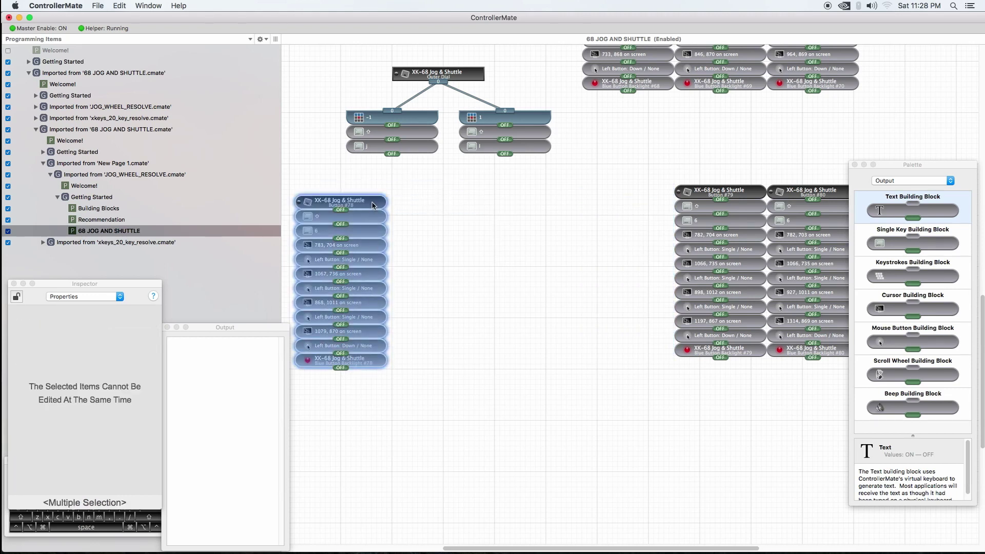
drag(372, 205, 656, 193)
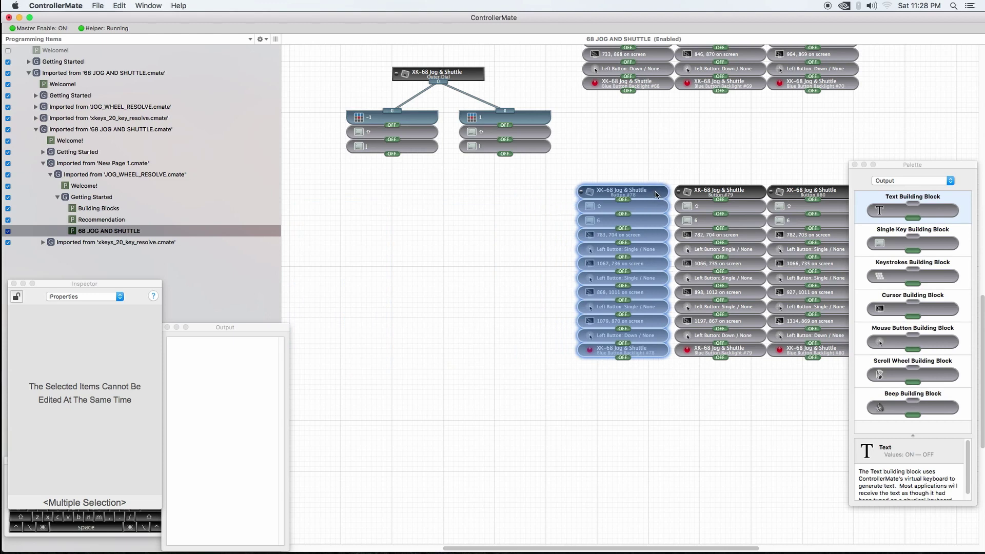
click(561, 237)
scroll(433, 296, up, 20)
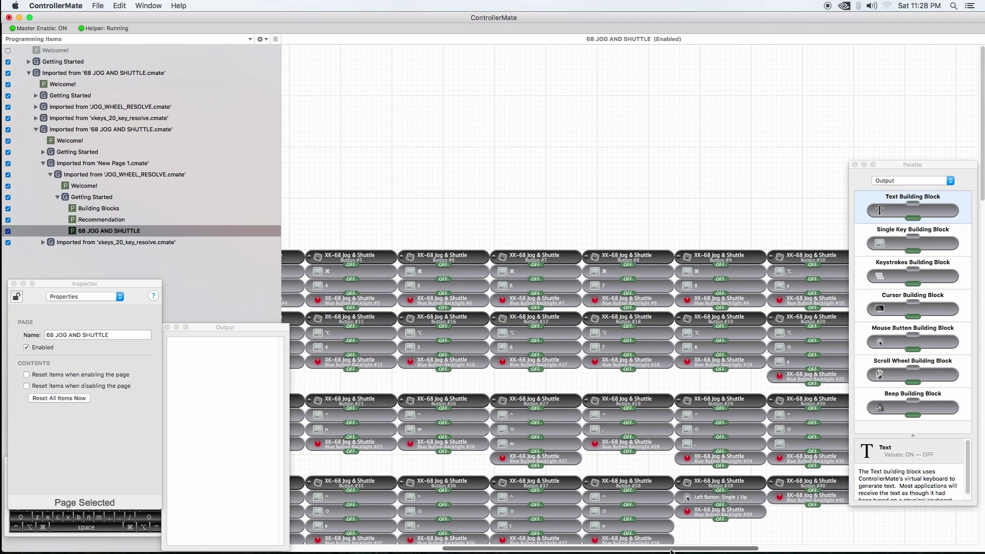
drag(670, 551, 509, 550)
Step: Save the X-keys jog dial page programming, then quit ControllerMate so DaVinci Resolve's Color page is in front
click(97, 6)
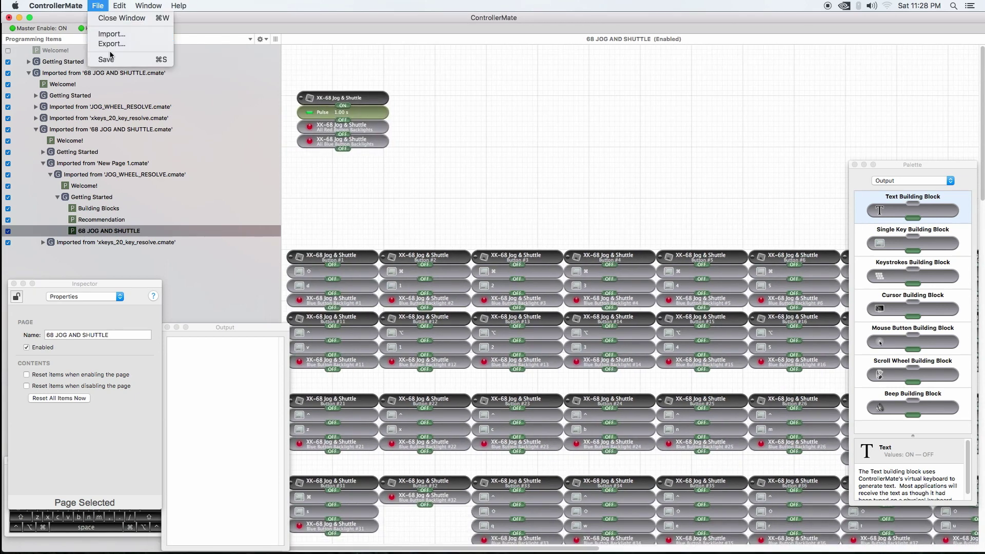
click(110, 60)
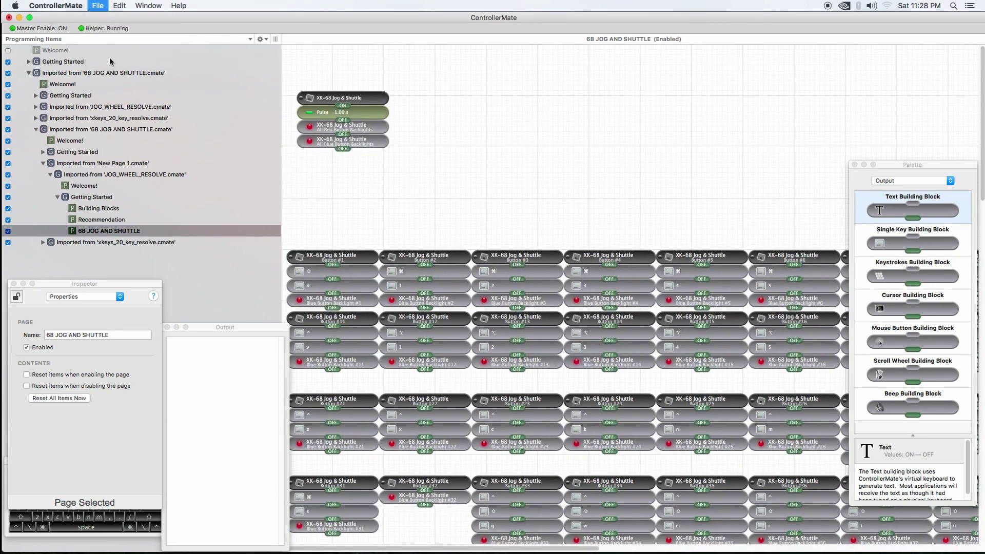
click(97, 5)
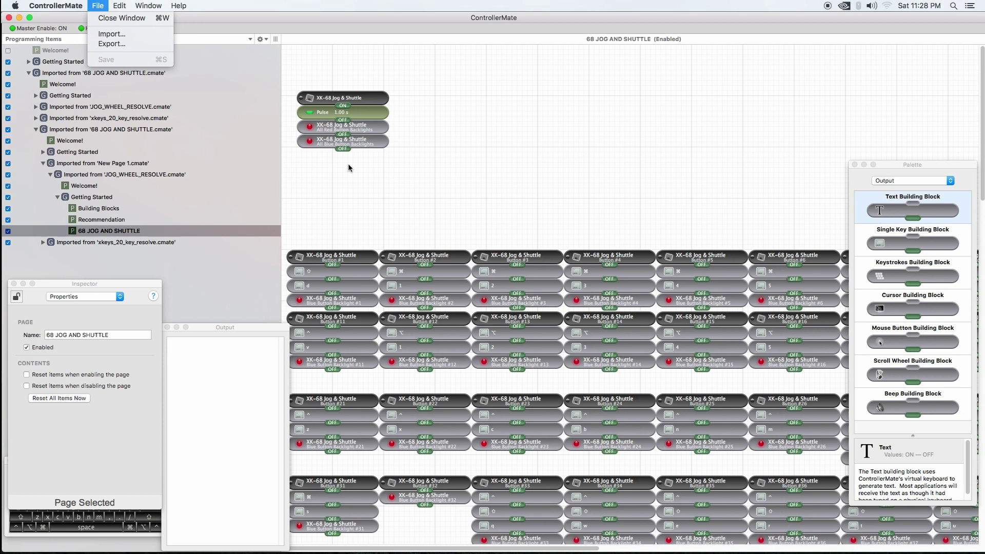
click(399, 185)
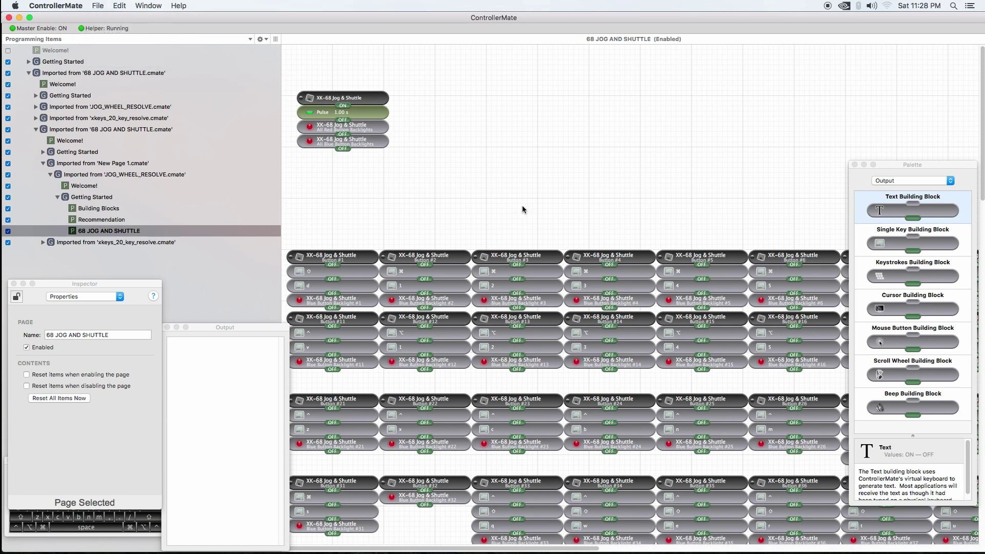
click(51, 6)
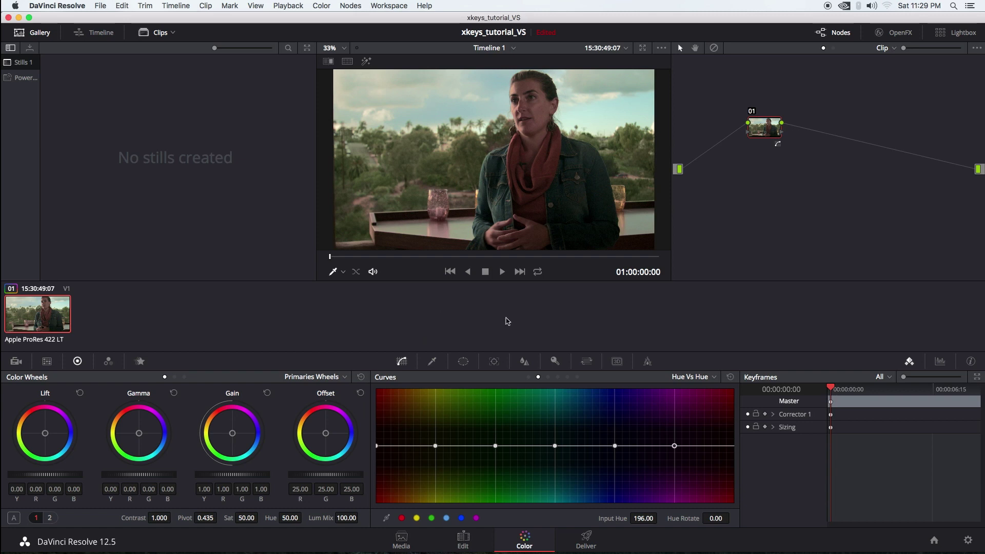
Step: Switch the curves to Hue Vs Sat and drag two new points down, bringing hue 16 to 0.91 saturation
click(729, 378)
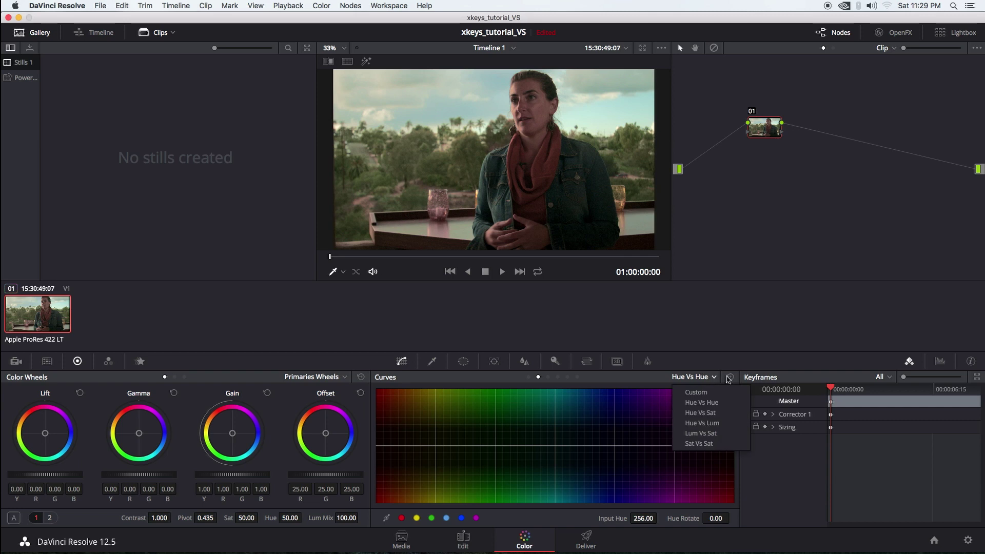
click(716, 413)
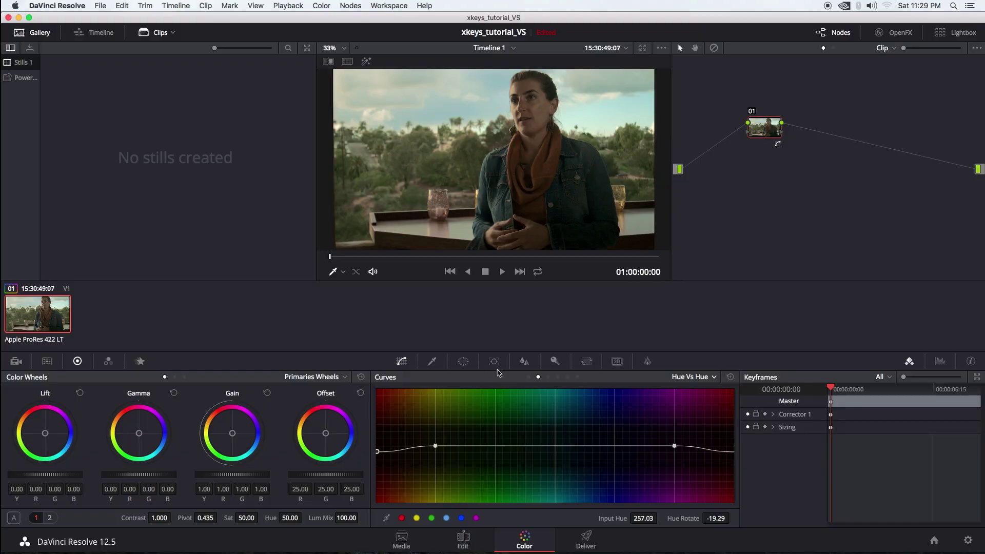
key(ctrl+shift+Right)
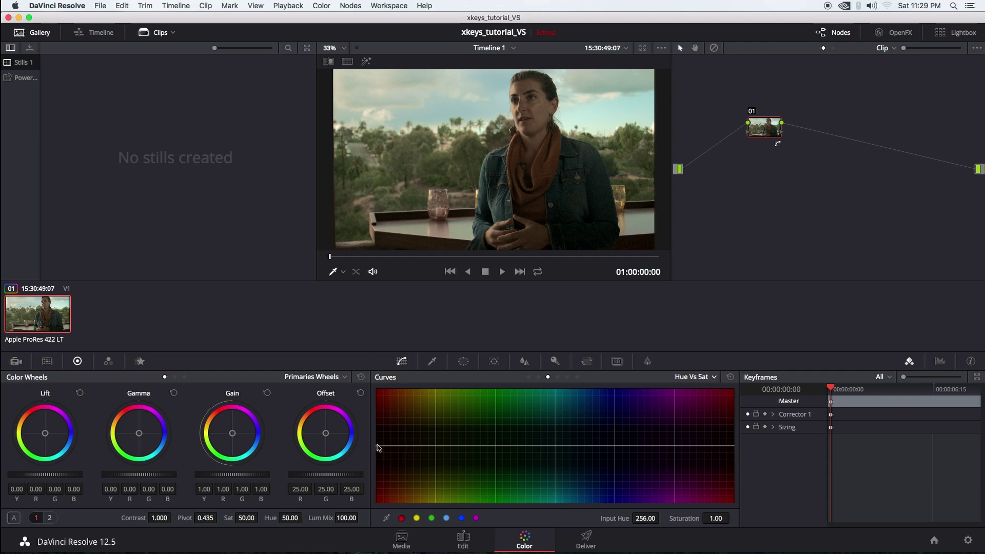
drag(378, 446, 378, 450)
drag(495, 447, 497, 453)
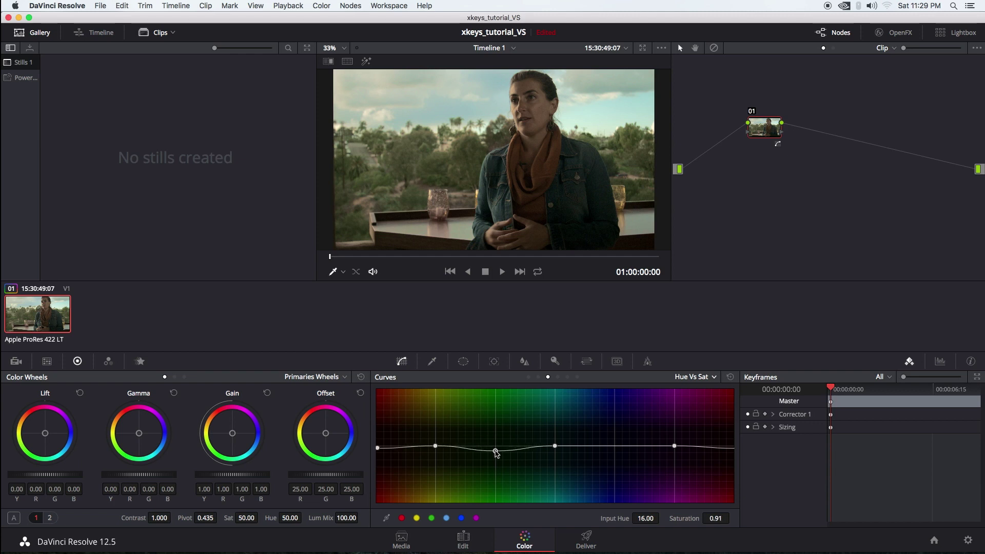